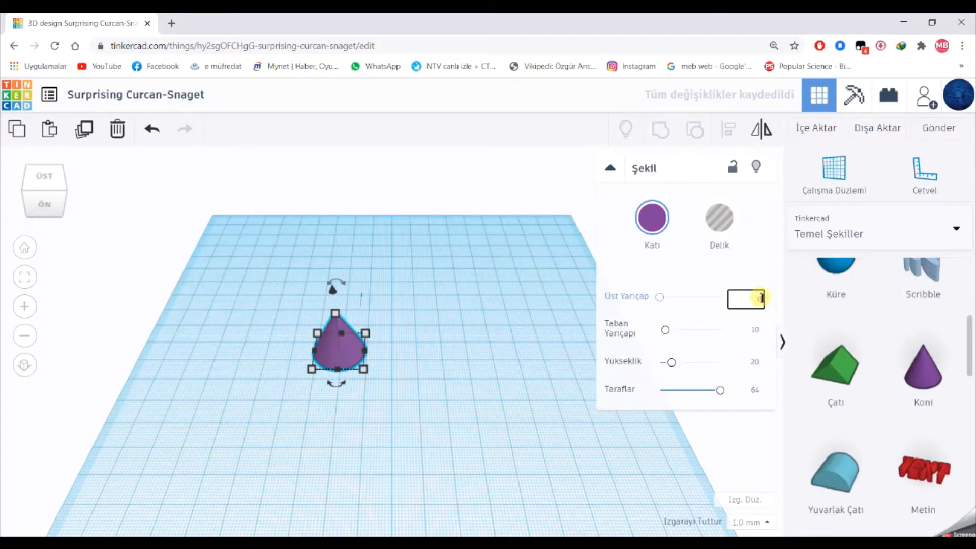
# Set the cone's top radius to 7 to turn it into a truncated cone.
pyautogui.click(557, 332)
pyautogui.click(327, 351)
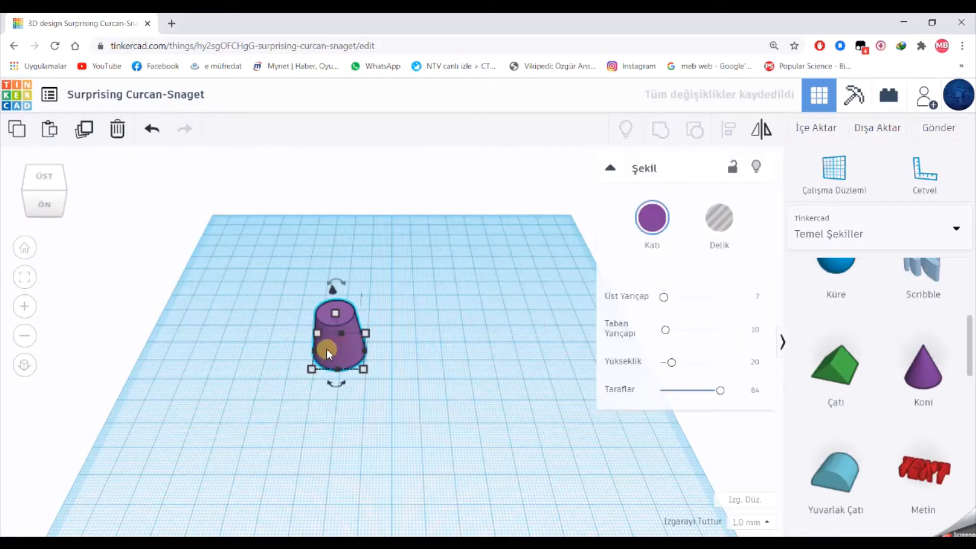
pyautogui.scroll(2, 364, 351)
pyautogui.moveTo(363, 351); pyautogui.dragTo(504, 395, button='right')
pyautogui.click(506, 396)
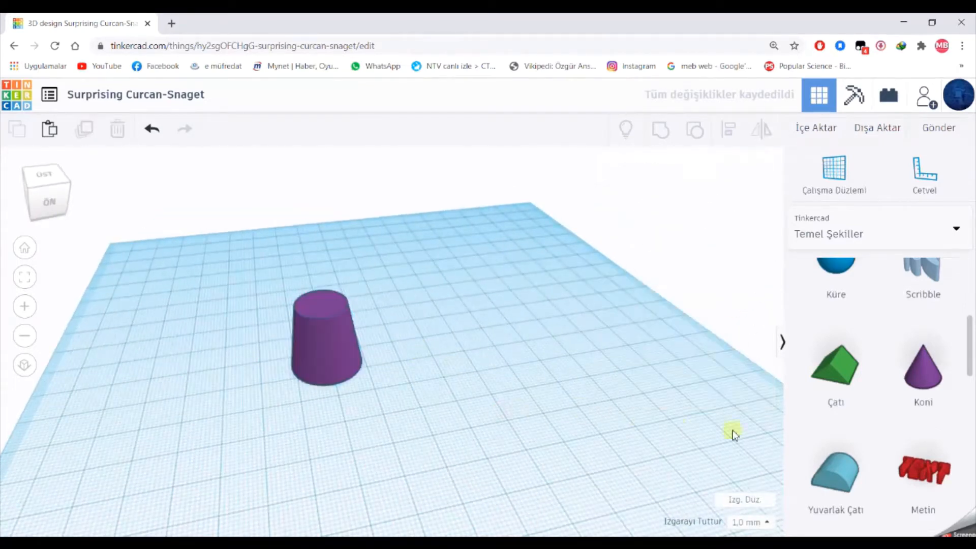
# Place a paraboloid beside the truncated cone and reduce its base dimensions to 4 mm.
pyautogui.scroll(5, 871, 429)
pyautogui.scroll(-6, 871, 430)
pyautogui.moveTo(839, 371); pyautogui.dragTo(416, 358)
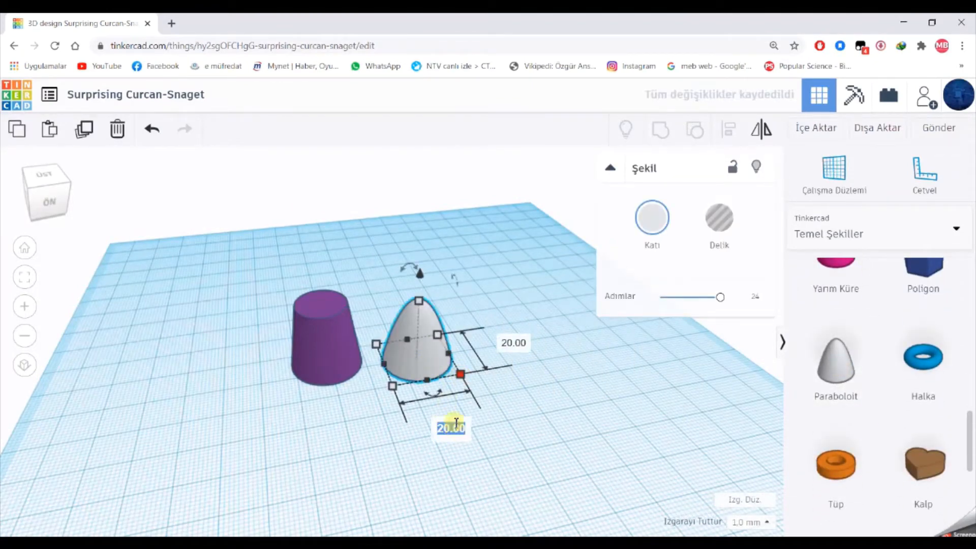
pyautogui.click(520, 341)
pyautogui.write('4')
pyautogui.click(479, 386)
# Tilt the thin paraboloid sideways and raise it above the workplane.
pyautogui.scroll(3, 399, 338)
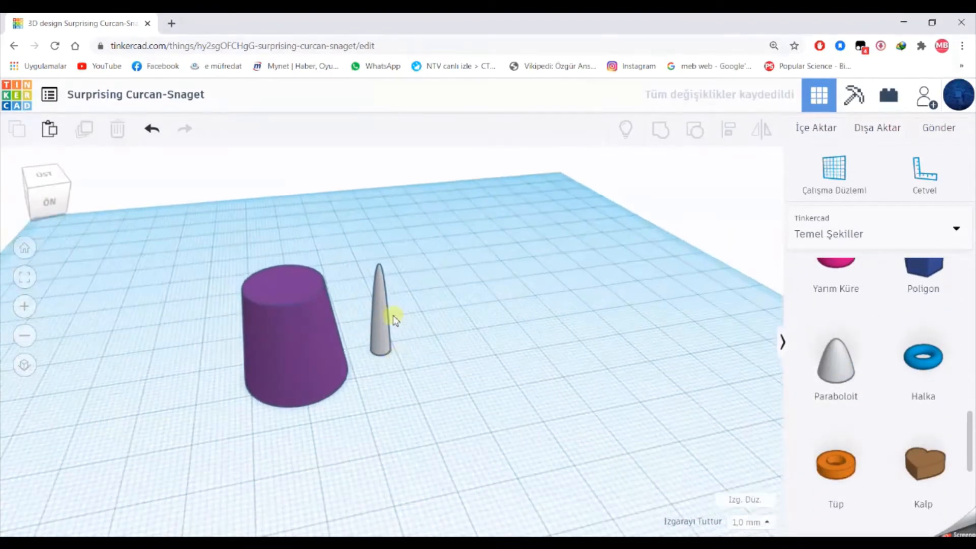
pyautogui.click(378, 287)
pyautogui.moveTo(370, 247); pyautogui.dragTo(395, 325)
pyautogui.moveTo(373, 244); pyautogui.dragTo(372, 219)
# Move the tilted paraboloid into the cone's upper rim as a spout and lower it to 7 mm above the workplane.
pyautogui.press('Left')
pyautogui.press('Left')
pyautogui.press('Left')
pyautogui.press('Left')
pyautogui.press('Left')
pyautogui.press('Left')
pyautogui.press('Left')
pyautogui.press('Left')
pyautogui.press('Left')
pyautogui.press('Left')
pyautogui.press('Left')
pyautogui.press('Left')
pyautogui.press('Left')
pyautogui.press('Left')
pyautogui.press('Left')
pyautogui.press('Left')
pyautogui.press('Left')
pyautogui.press('Left')
pyautogui.press('Left')
pyautogui.press('Left')
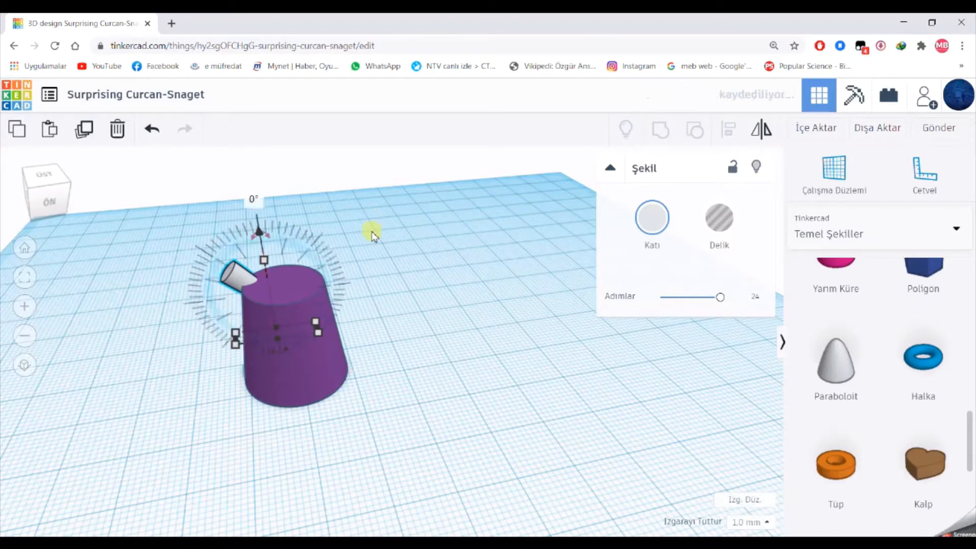
pyautogui.press('Right')
pyautogui.moveTo(266, 232); pyautogui.dragTo(266, 232)
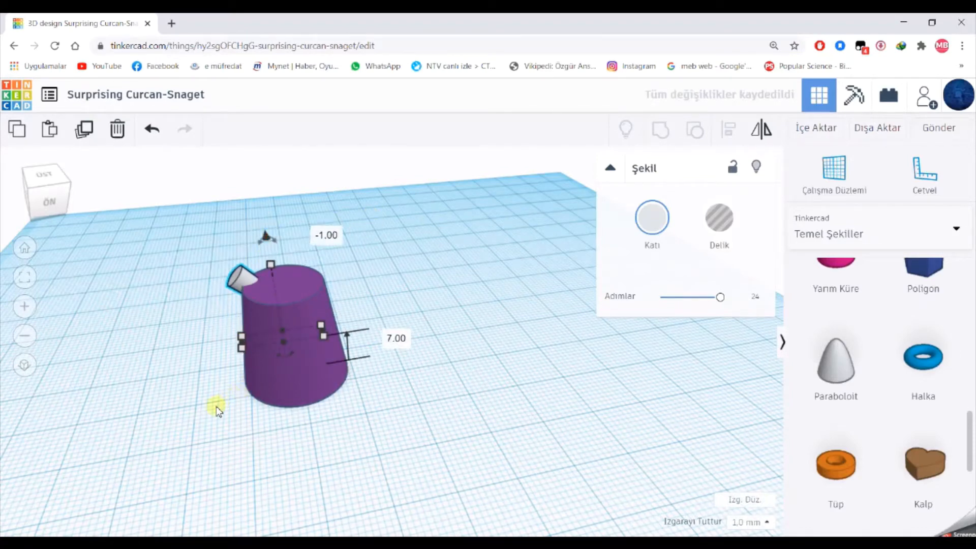
pyautogui.press('Left')
# Align the paraboloid spout with the truncated cone so it is centred front to back.
pyautogui.moveTo(199, 378)
pyautogui.mouseDown(button='right')
pyautogui.moveTo(206, 405)
pyautogui.moveTo(244, 443)
pyautogui.moveTo(205, 371)
pyautogui.moveTo(211, 387)
pyautogui.mouseUp(button='right')
pyautogui.keyDown('shift'); pyautogui.click(294, 391); pyautogui.keyUp('shift')
pyautogui.click(725, 135)
pyautogui.click(231, 403)
pyautogui.click(207, 440)
# Place a 20 mm hole box beside the cone and raise it 20 mm above the workplane.
pyautogui.scroll(10, 863, 392)
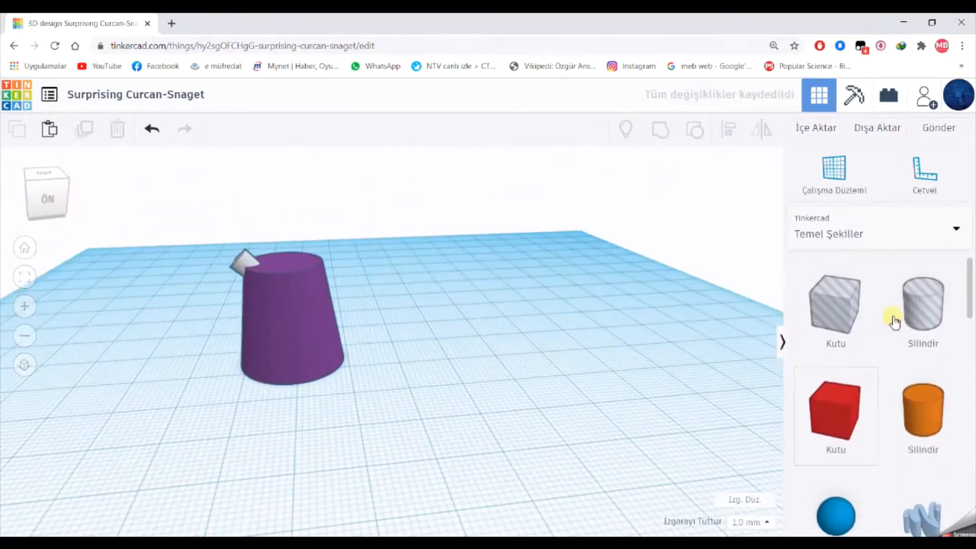
pyautogui.moveTo(577, 331); pyautogui.dragTo(410, 376)
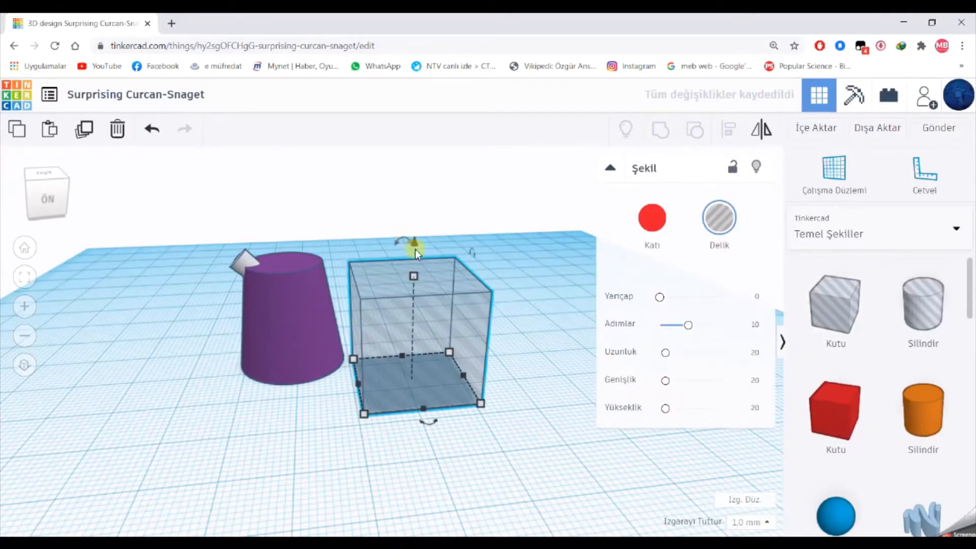
pyautogui.scroll(-2, 395, 276)
pyautogui.moveTo(396, 276); pyautogui.dragTo(426, 184)
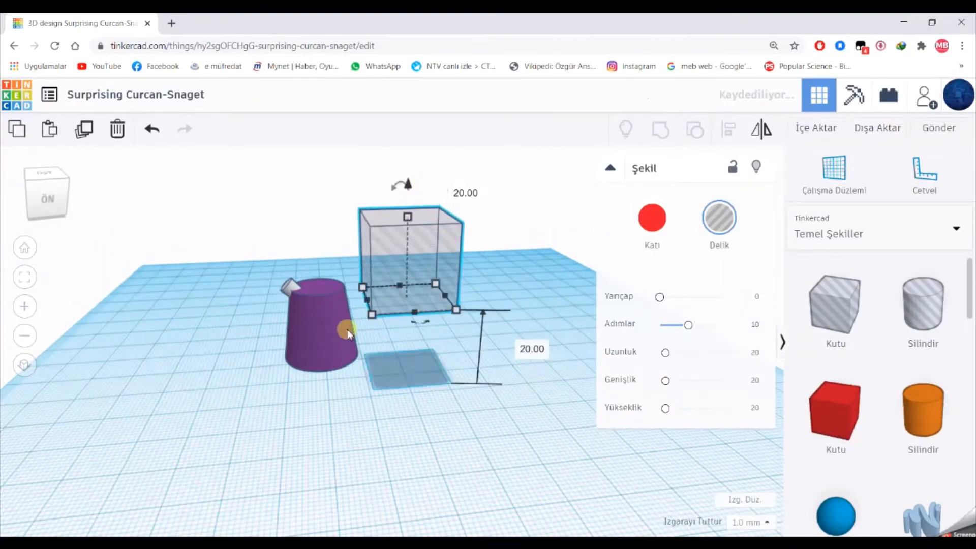
# Move the hole box over the top of the cone so it encloses the protruding part of the spout.
pyautogui.press('Left')
pyautogui.press('Left')
pyautogui.press('Left')
pyautogui.press('Left')
pyautogui.press('Left')
pyautogui.press('Left')
pyautogui.press('Left')
pyautogui.press('Left')
pyautogui.press('Left')
pyautogui.press('Left')
pyautogui.press('Left')
pyautogui.press('Left')
pyautogui.press('Left')
pyautogui.press('Left')
pyautogui.press('Left')
pyautogui.press('Left')
pyautogui.press('Left')
pyautogui.press('Left')
pyautogui.press('Left')
pyautogui.press('Left')
pyautogui.press('Up')
pyautogui.press('Up')
pyautogui.press('Up')
pyautogui.press('Up')
pyautogui.press('Up')
pyautogui.press('Up')
pyautogui.press('Up')
pyautogui.press('Up')
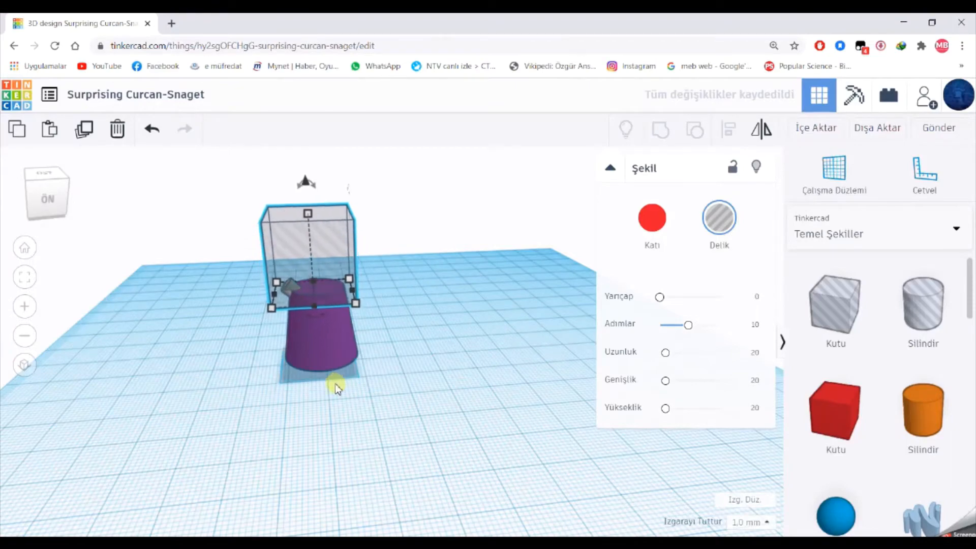
# Select the paraboloid spout and set the snap grid to 0.5 mm.
pyautogui.moveTo(336, 389); pyautogui.dragTo(297, 424, button='right')
pyautogui.scroll(5, 216, 413)
pyautogui.moveTo(215, 410); pyautogui.dragTo(240, 385, button='right')
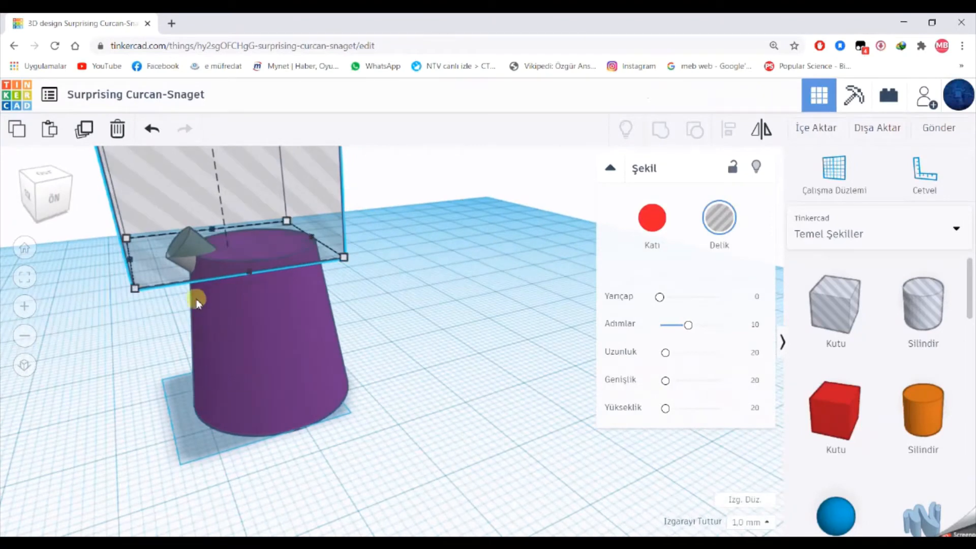
pyautogui.click(145, 365)
pyautogui.moveTo(145, 365); pyautogui.dragTo(153, 328, button='right')
pyautogui.click(202, 208)
pyautogui.moveTo(139, 287); pyautogui.dragTo(135, 304, button='right')
pyautogui.click(219, 250)
pyautogui.click(750, 522)
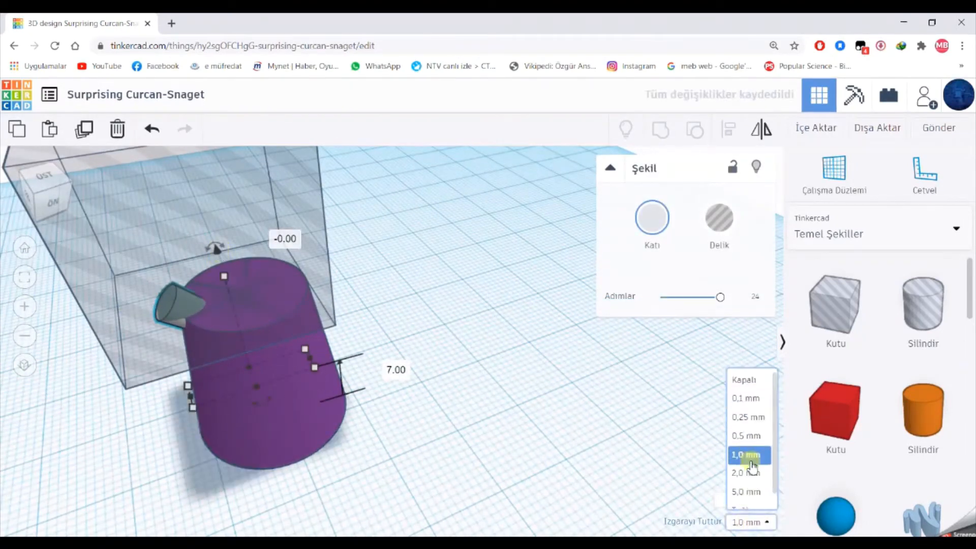
pyautogui.click(747, 433)
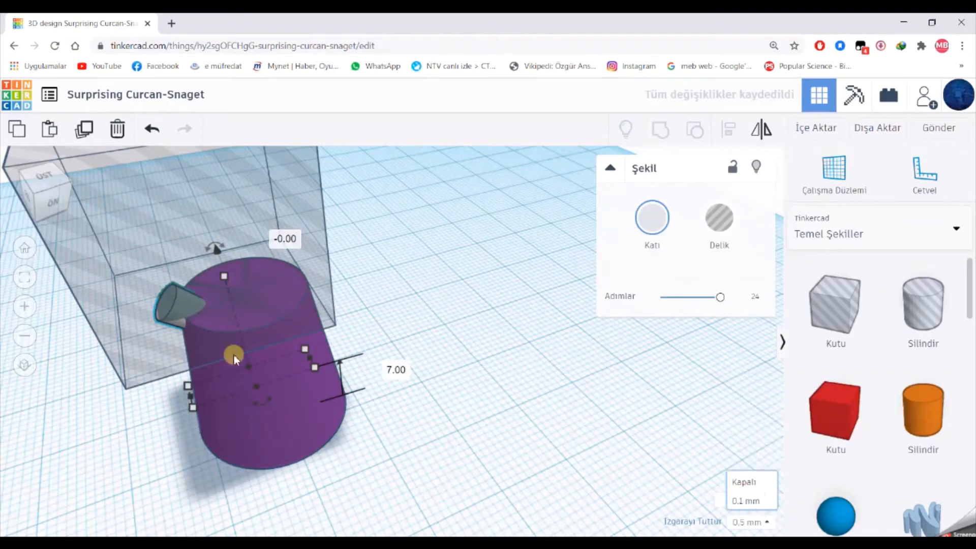
# Group the cone, spout and hole box to trim the spout flush with the cone's top.
pyautogui.click(320, 479)
pyautogui.moveTo(321, 478); pyautogui.dragTo(214, 447, button='right')
pyautogui.moveTo(214, 447); pyautogui.dragTo(453, 216)
pyautogui.click(661, 130)
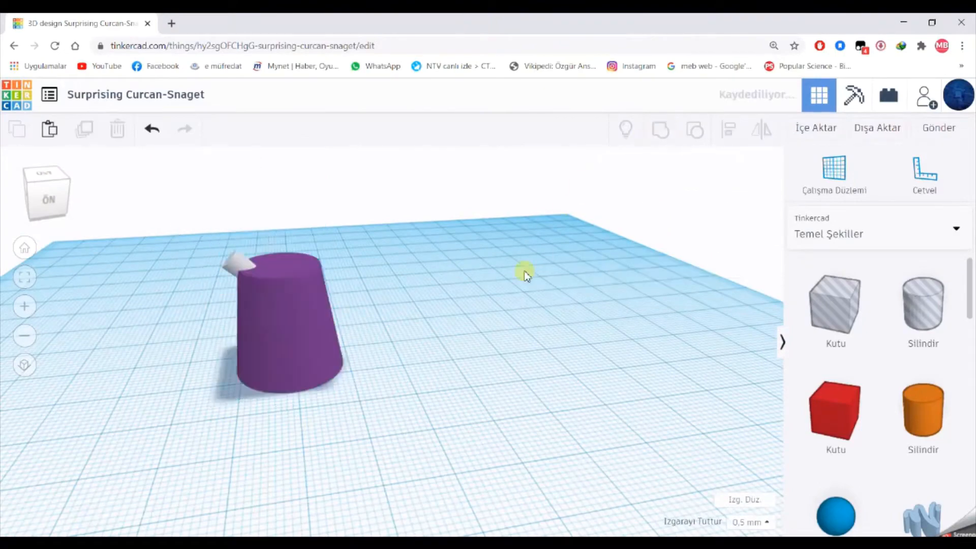
pyautogui.moveTo(526, 275); pyautogui.dragTo(446, 331, button='right')
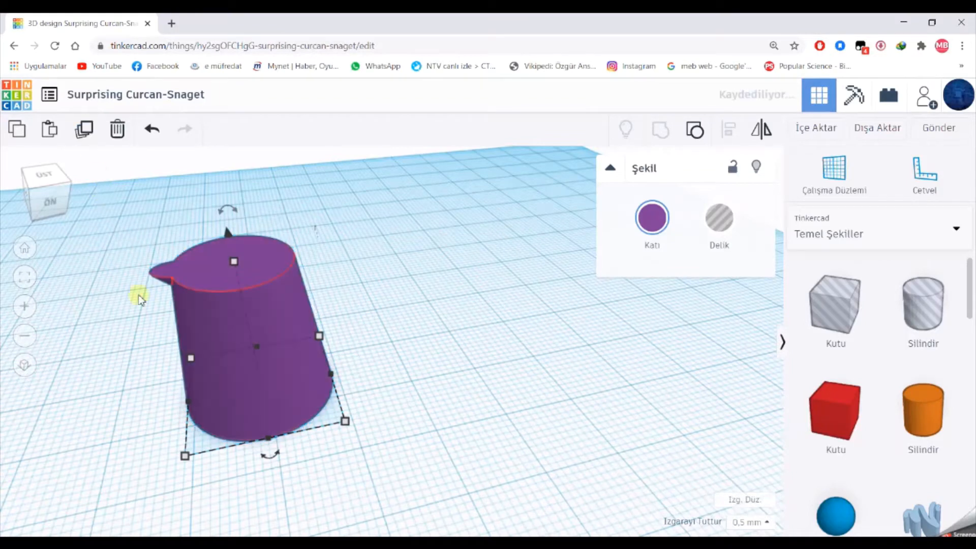
# Duplicate the jug body, shrink the copy's base slightly, raise it 1 mm and turn it into a hole.
pyautogui.click(288, 432)
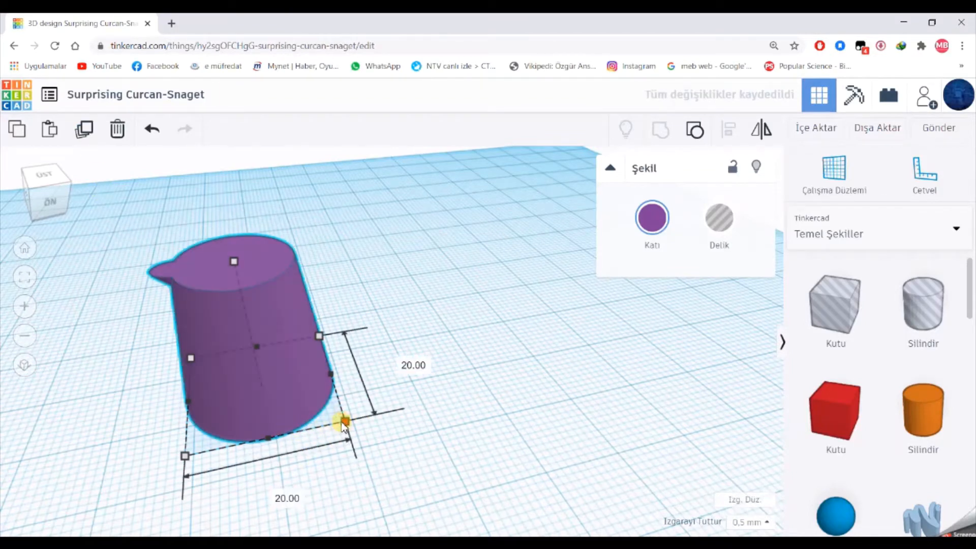
pyautogui.moveTo(341, 421); pyautogui.dragTo(334, 416)
pyautogui.moveTo(224, 238); pyautogui.dragTo(225, 231)
pyautogui.click(717, 220)
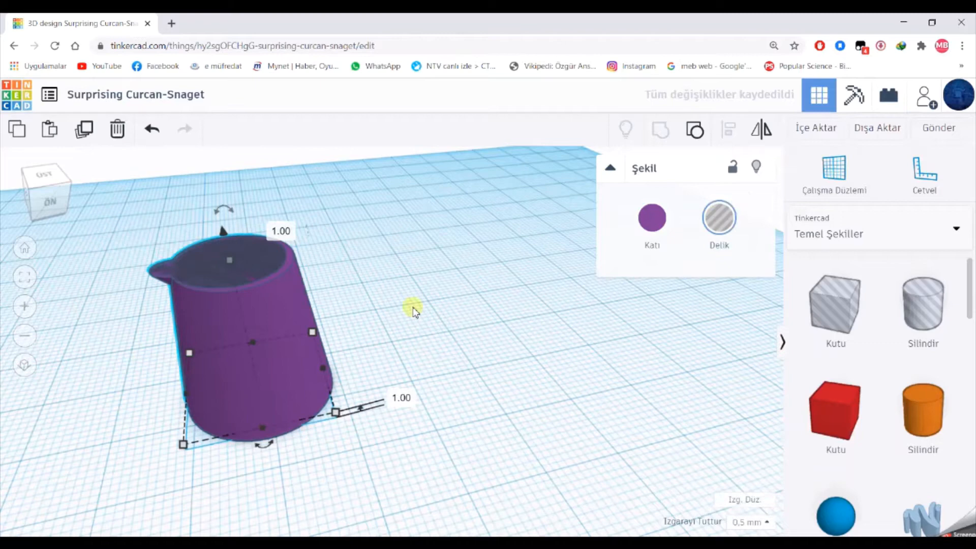
# Centre the hole copy front to back on the jug body and group both to hollow out the jug.
pyautogui.keyDown('shift'); pyautogui.click(238, 390); pyautogui.keyUp('shift')
pyautogui.press('l')
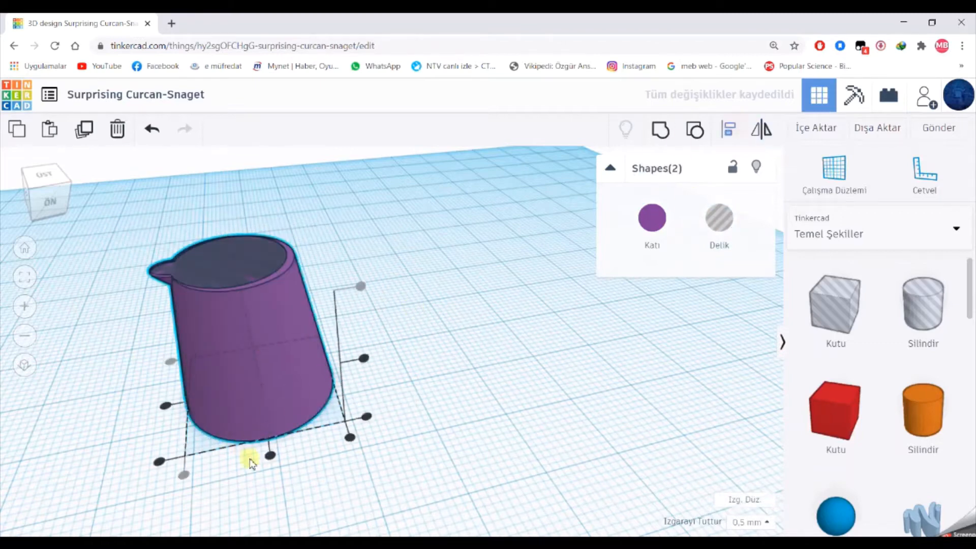
pyautogui.click(165, 408)
pyautogui.click(128, 434)
pyautogui.moveTo(155, 469); pyautogui.dragTo(315, 309)
pyautogui.click(660, 131)
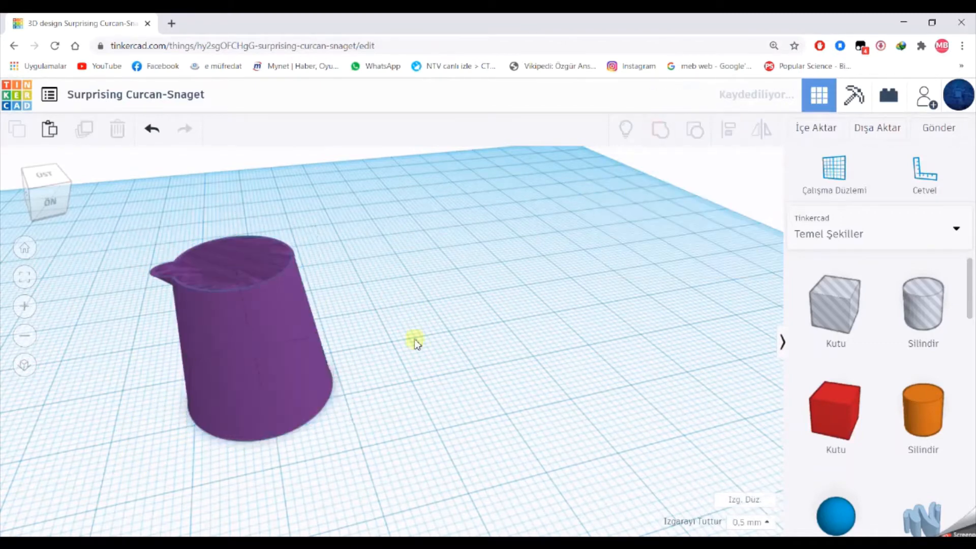
# Colour the hollow jug light grey.
pyautogui.click(655, 222)
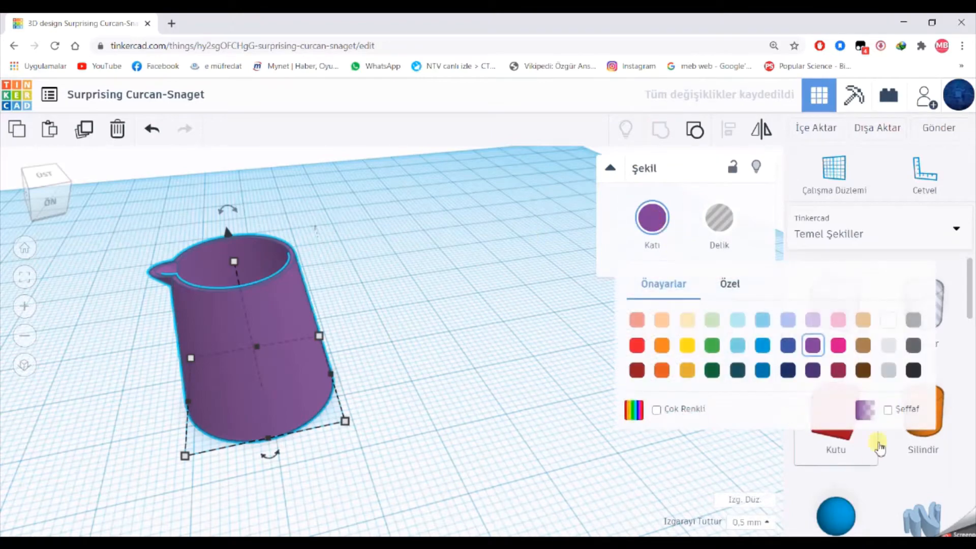
pyautogui.click(886, 379)
pyautogui.click(512, 398)
pyautogui.moveTo(405, 351); pyautogui.dragTo(170, 388, button='right')
pyautogui.scroll(-3, 234, 367)
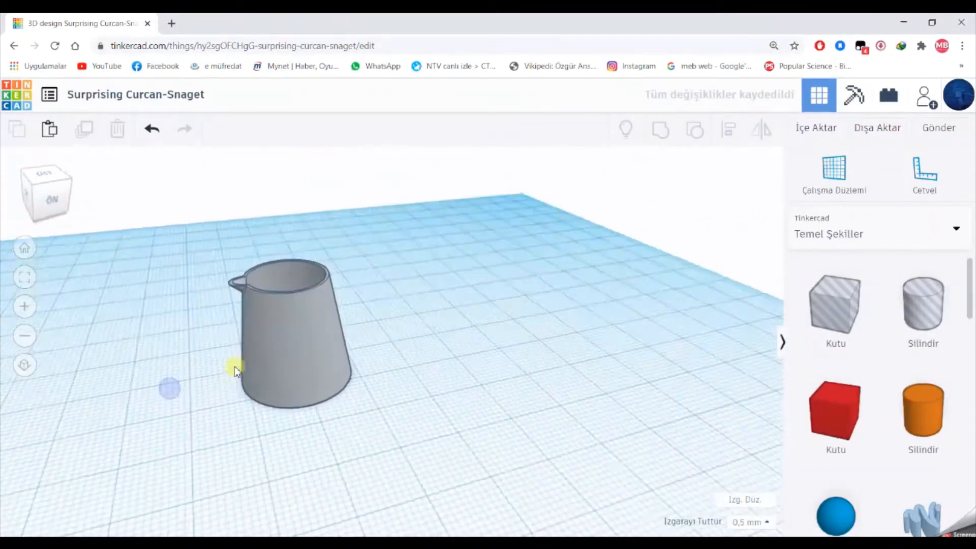
# Place a new cone beside the jug and set its base width and depth to 4 mm.
pyautogui.moveTo(228, 372)
pyautogui.mouseDown(button='right')
pyautogui.moveTo(245, 377)
pyautogui.moveTo(154, 408)
pyautogui.moveTo(250, 399)
pyautogui.moveTo(217, 373)
pyautogui.mouseUp(button='right')
pyautogui.scroll(3, 249, 399)
pyautogui.scroll(-3, 370, 355)
pyautogui.moveTo(370, 355); pyautogui.dragTo(315, 407, button='right')
pyautogui.scroll(1, 867, 407)
pyautogui.scroll(-10, 870, 410)
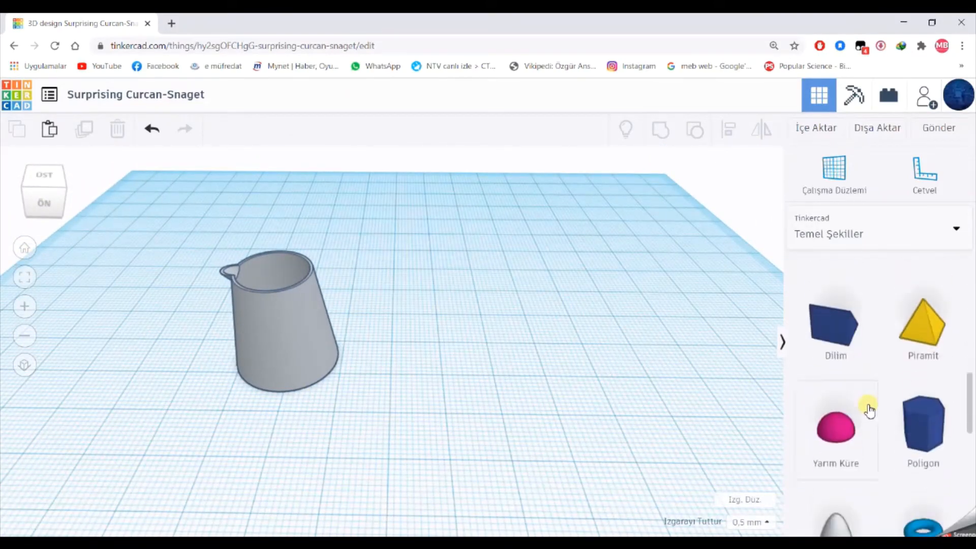
pyautogui.scroll(6, 869, 409)
pyautogui.moveTo(924, 327); pyautogui.dragTo(421, 385)
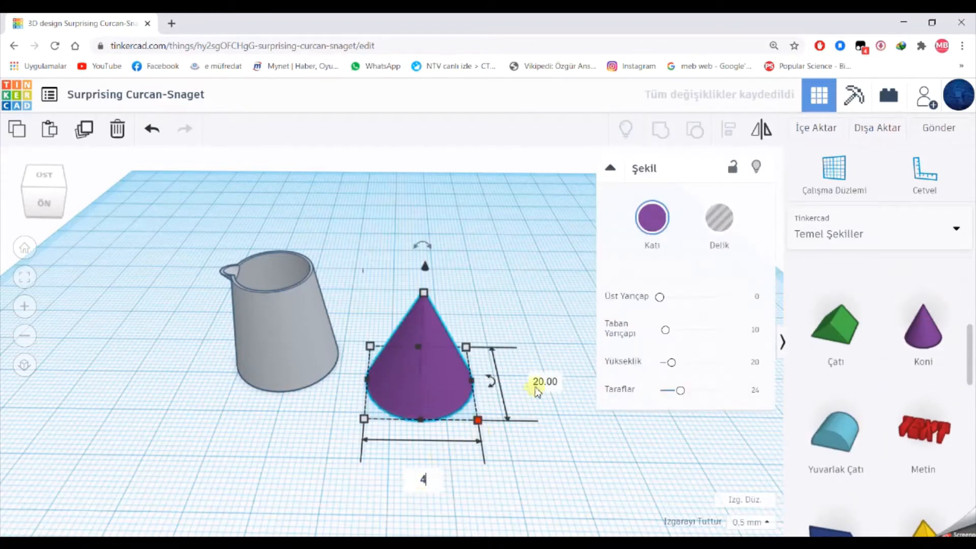
pyautogui.click(540, 384)
pyautogui.write('4')
pyautogui.click(462, 433)
# Set the thin cone's top radius to 7 and increase its height beyond the jug's rim.
pyautogui.scroll(3, 386, 355)
pyautogui.click(379, 337)
pyautogui.click(374, 237)
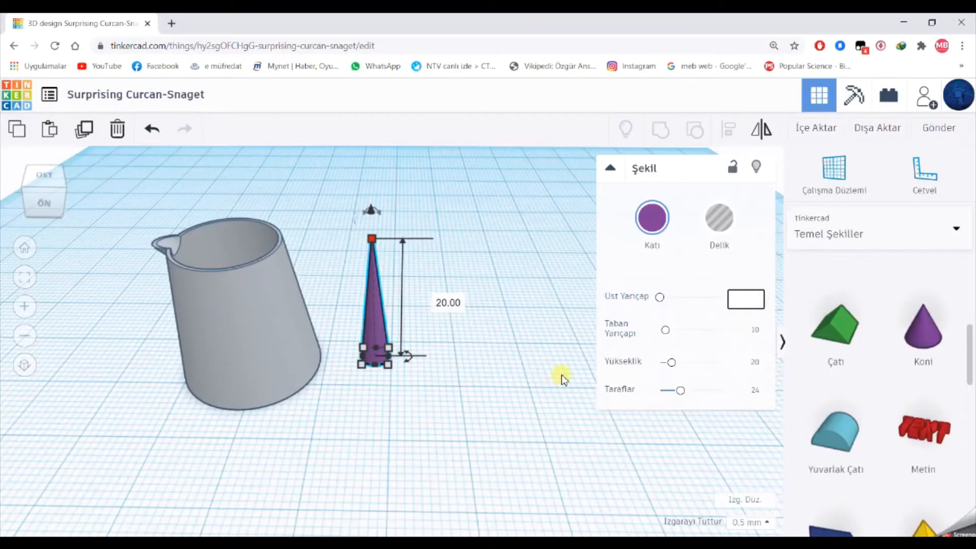
pyautogui.click(504, 405)
pyautogui.click(376, 310)
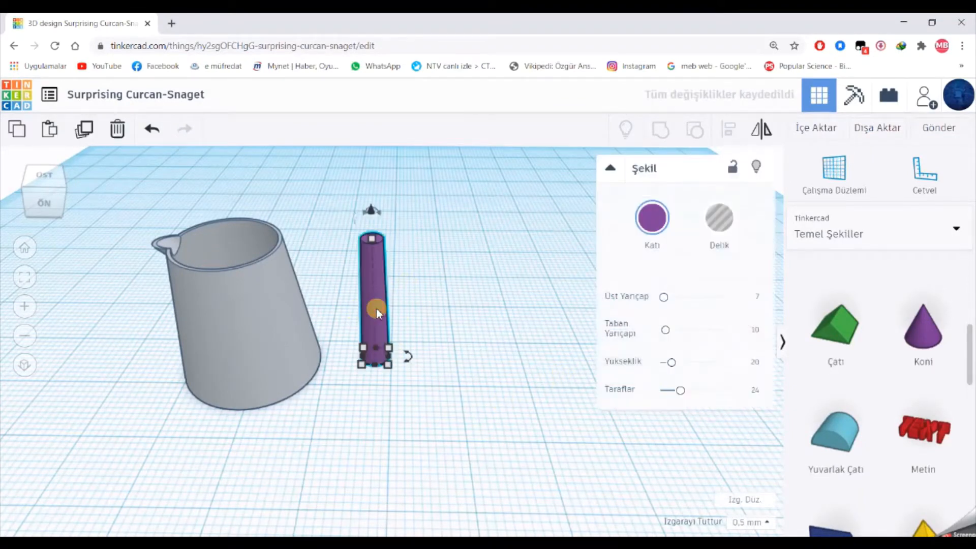
pyautogui.press('Return')
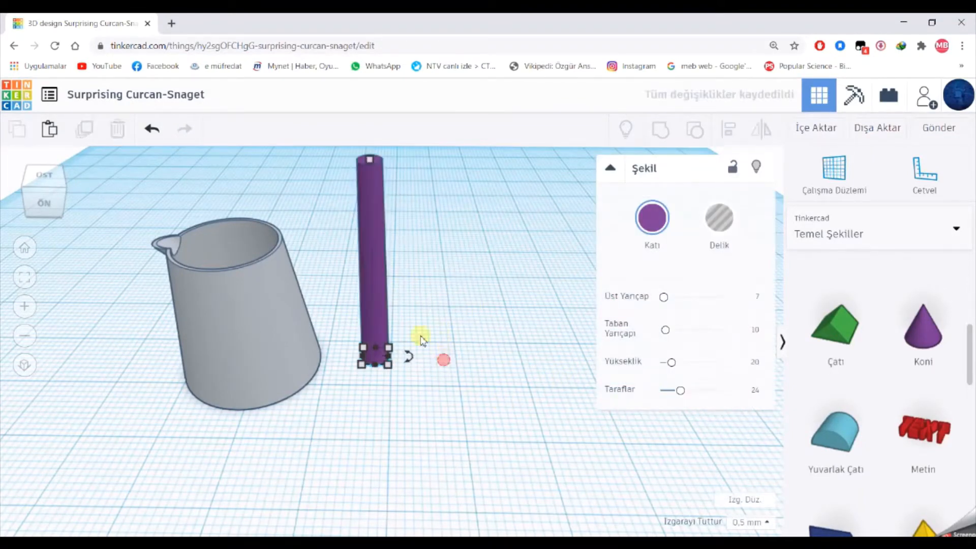
pyautogui.scroll(-2, 373, 272)
pyautogui.moveTo(371, 194); pyautogui.dragTo(381, 211)
pyautogui.click(152, 129)
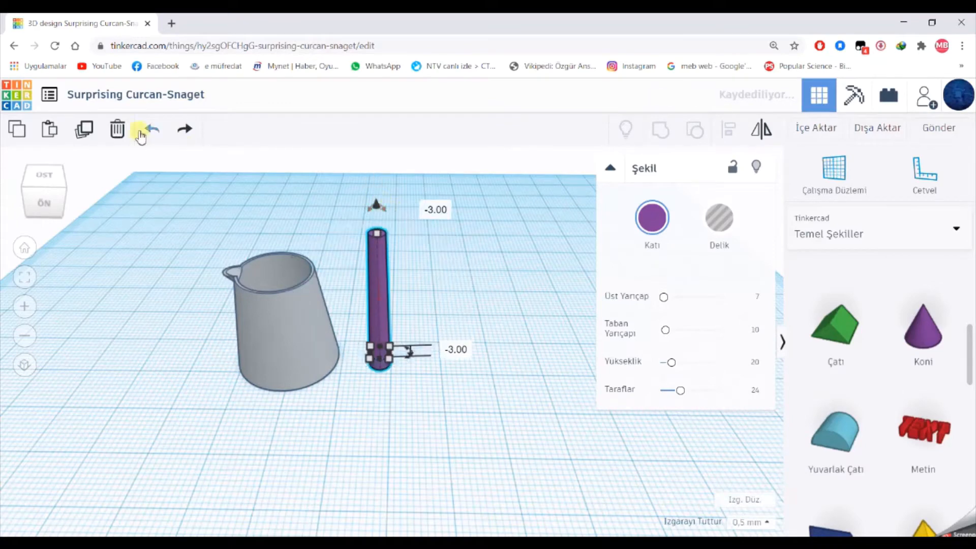
pyautogui.click(146, 132)
# Duplicate the tall purple rod, move the copy beside it and reduce the copy's base dimensions to 2 mm.
pyautogui.scroll(3, 427, 333)
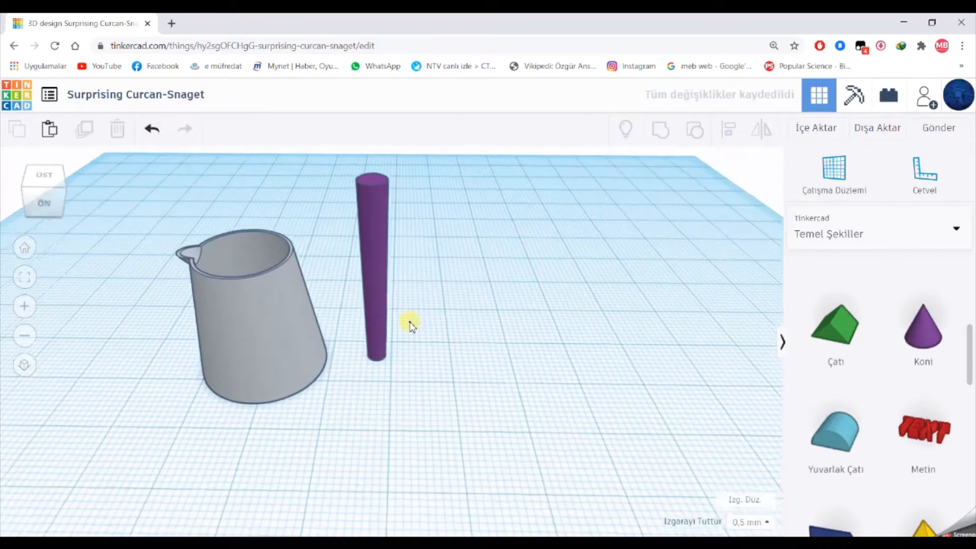
pyautogui.click(84, 129)
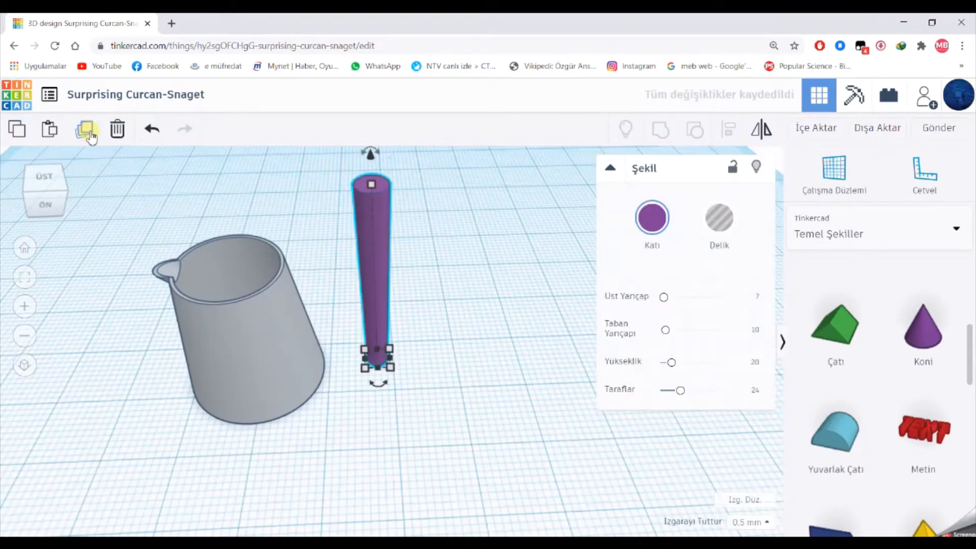
pyautogui.moveTo(389, 358); pyautogui.dragTo(460, 380)
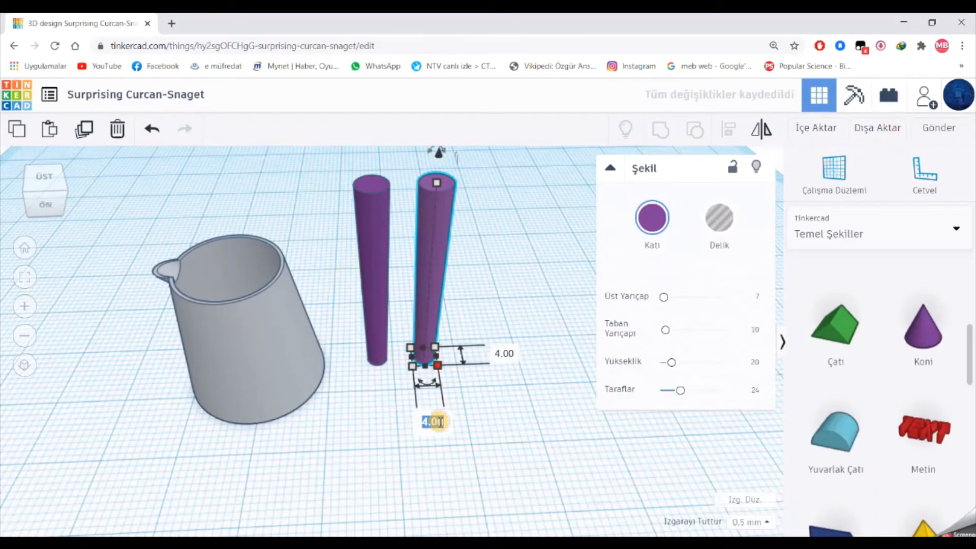
pyautogui.write('2')
pyautogui.press('Return')
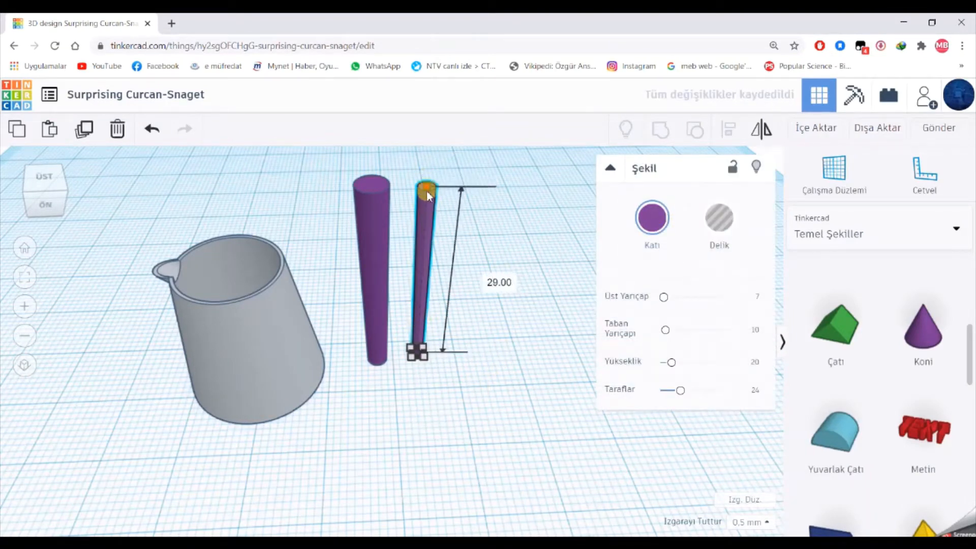
# Shorten the thinner rod to 22.5 mm and colour it light grey.
pyautogui.moveTo(433, 218); pyautogui.dragTo(429, 235)
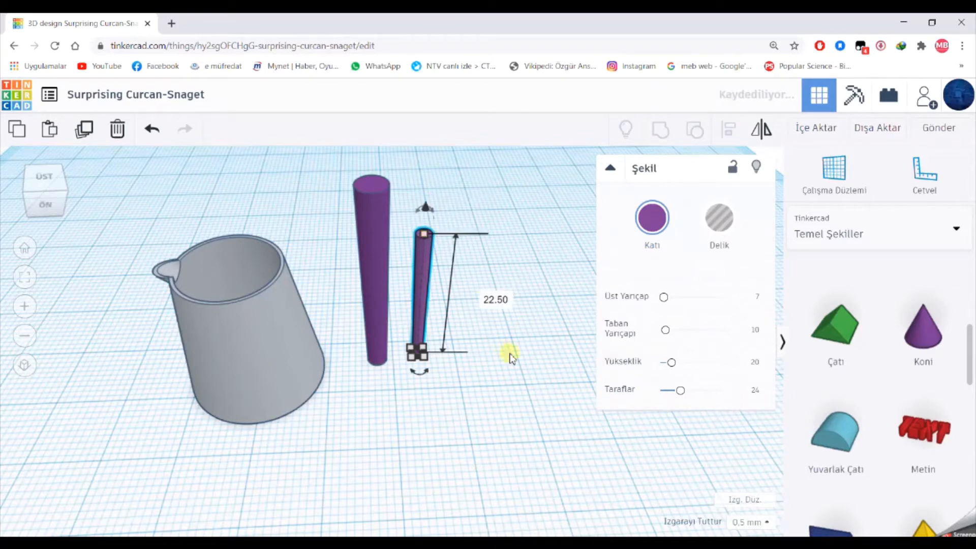
pyautogui.click(652, 222)
pyautogui.click(886, 370)
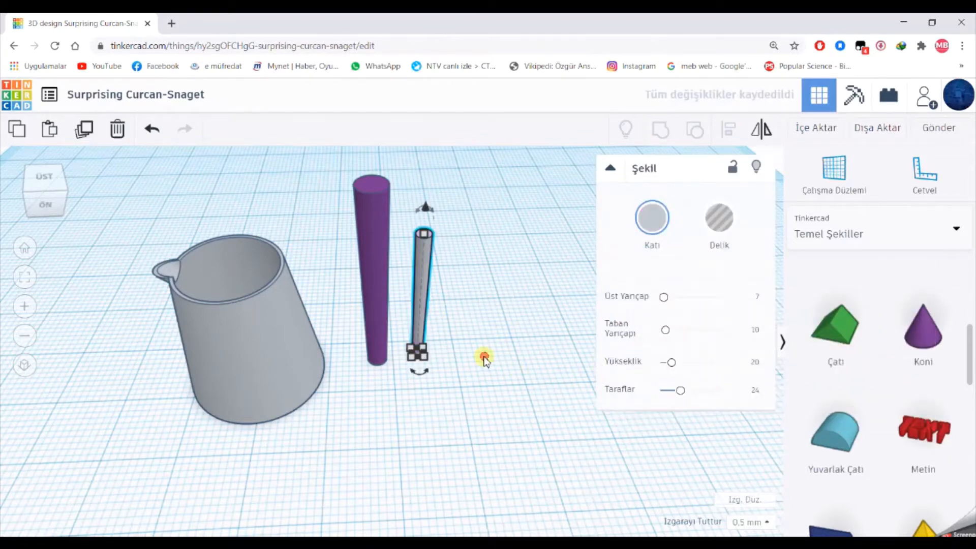
# Raise the purple rod 6 mm above the workplane and centre-align it with the thin grey rod.
pyautogui.click(370, 229)
pyautogui.moveTo(370, 152); pyautogui.dragTo(376, 92)
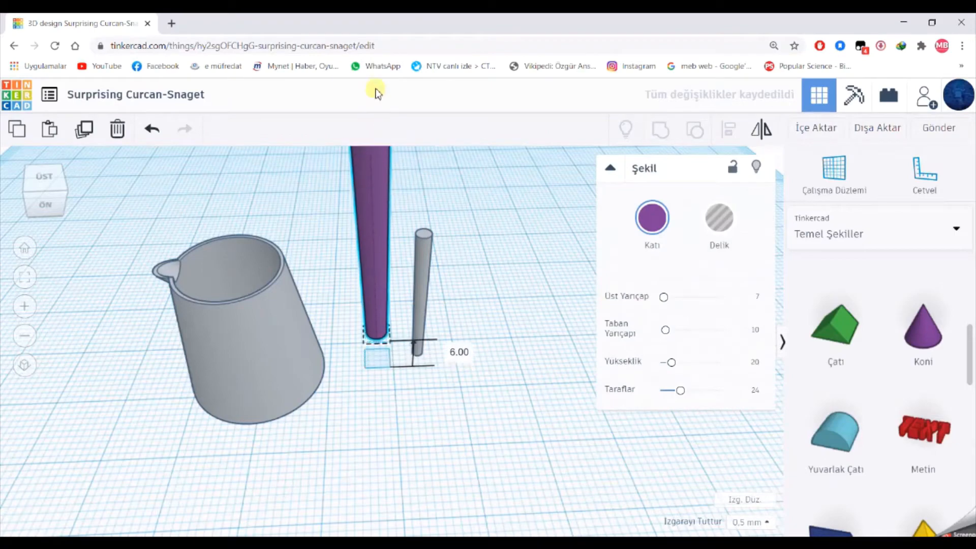
pyautogui.moveTo(359, 404); pyautogui.dragTo(429, 292)
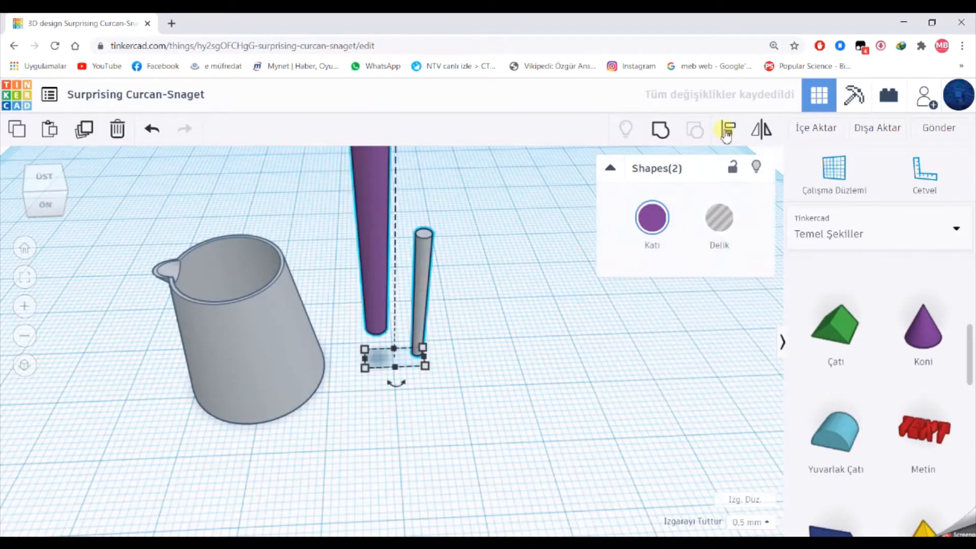
pyautogui.click(396, 384)
pyautogui.click(355, 407)
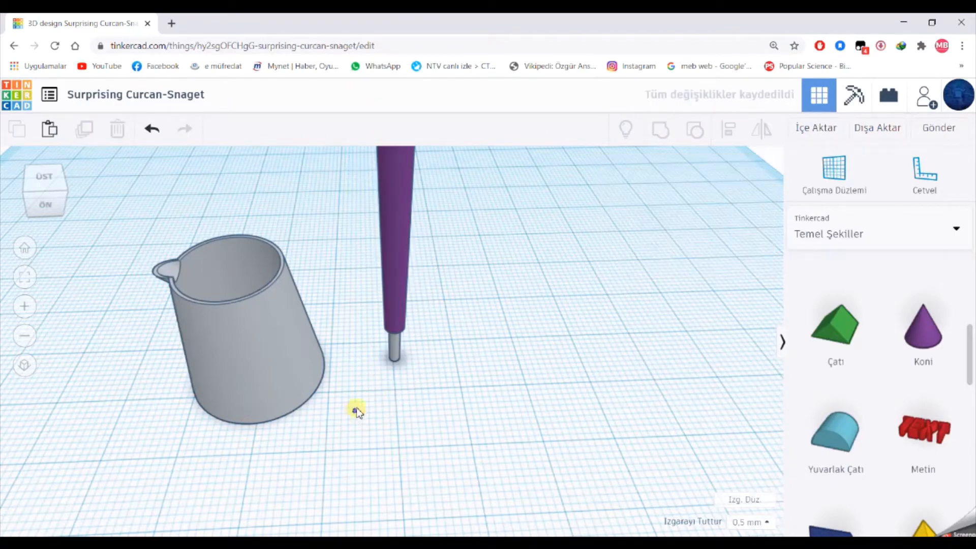
# Group the two rods into one handle and make the group multicolour to keep the purple and grey.
pyautogui.scroll(-5, 397, 382)
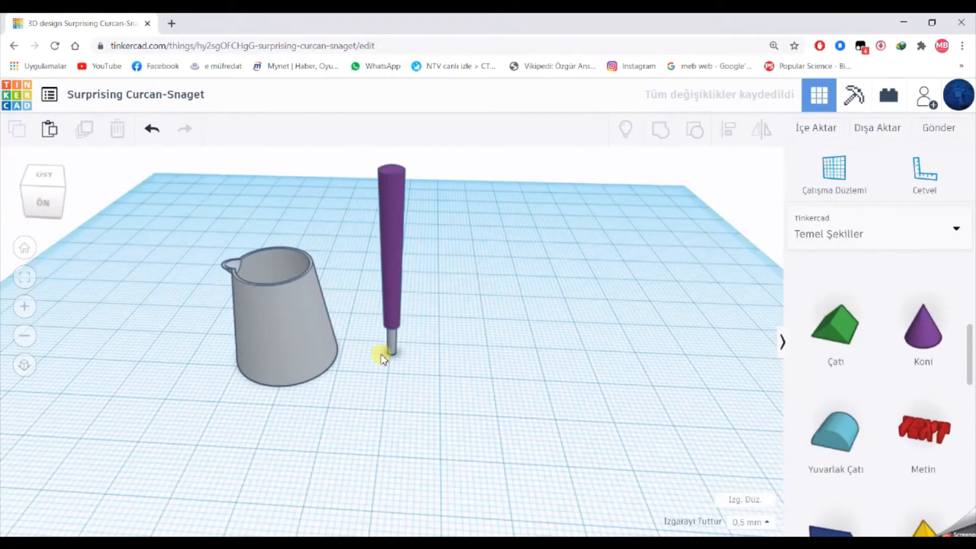
pyautogui.moveTo(387, 348); pyautogui.dragTo(416, 297)
pyautogui.click(661, 133)
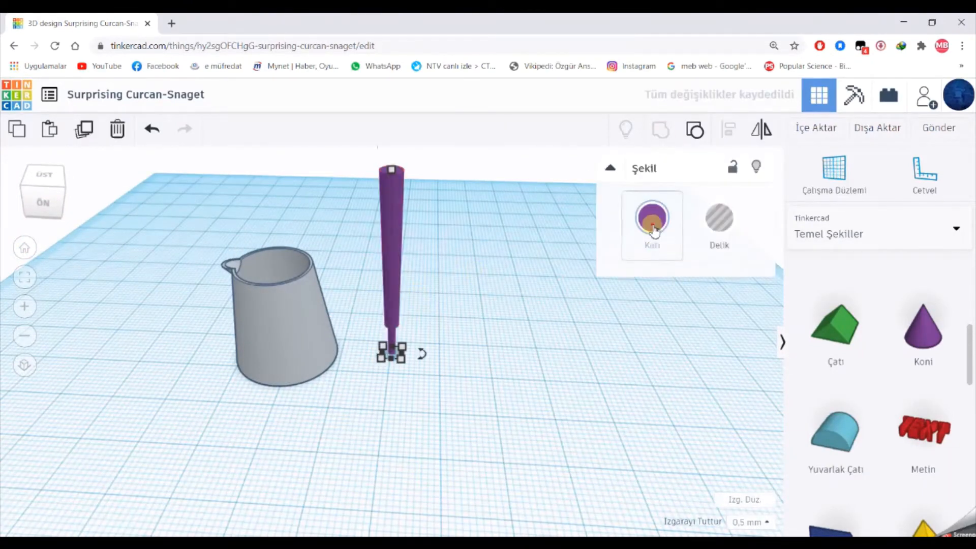
pyautogui.click(652, 225)
pyautogui.click(656, 409)
pyautogui.click(521, 410)
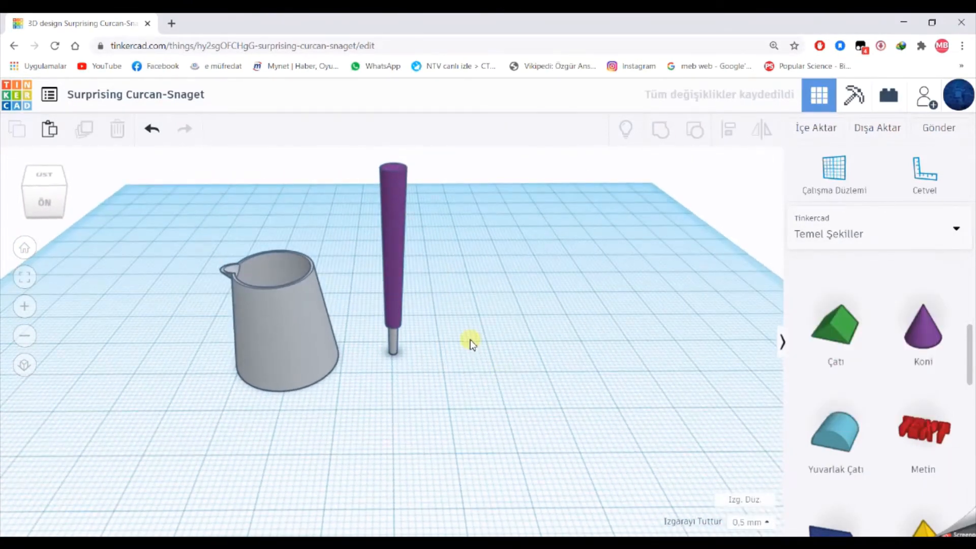
# Place a red box in front of the handle and shrink its base to 1 by 2.5 mm.
pyautogui.scroll(5, 823, 397)
pyautogui.moveTo(854, 405); pyautogui.dragTo(459, 447)
pyautogui.moveTo(536, 497); pyautogui.dragTo(463, 403)
pyautogui.keyDown('shift'); pyautogui.moveTo(432, 325); pyautogui.dragTo(429, 352); pyautogui.keyUp('shift')
pyautogui.moveTo(483, 425); pyautogui.dragTo(391, 391, button='right')
pyautogui.moveTo(394, 382)
pyautogui.mouseDown()
pyautogui.moveTo(408, 374)
pyautogui.moveTo(392, 376)
pyautogui.mouseUp()
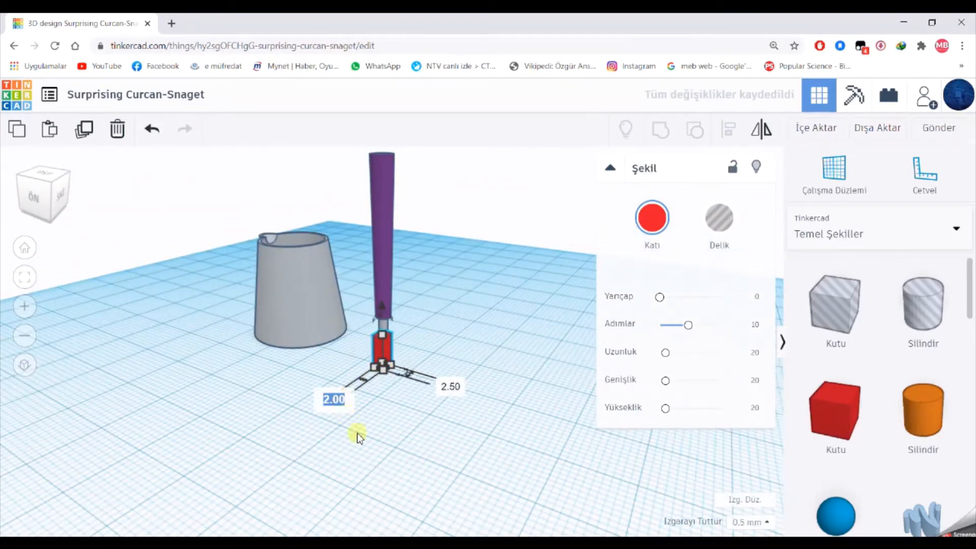
pyautogui.click(357, 433)
# Round the small red box's edges with a radius of about 6.09.
pyautogui.moveTo(377, 380); pyautogui.dragTo(381, 426, button='right')
pyautogui.click(384, 377)
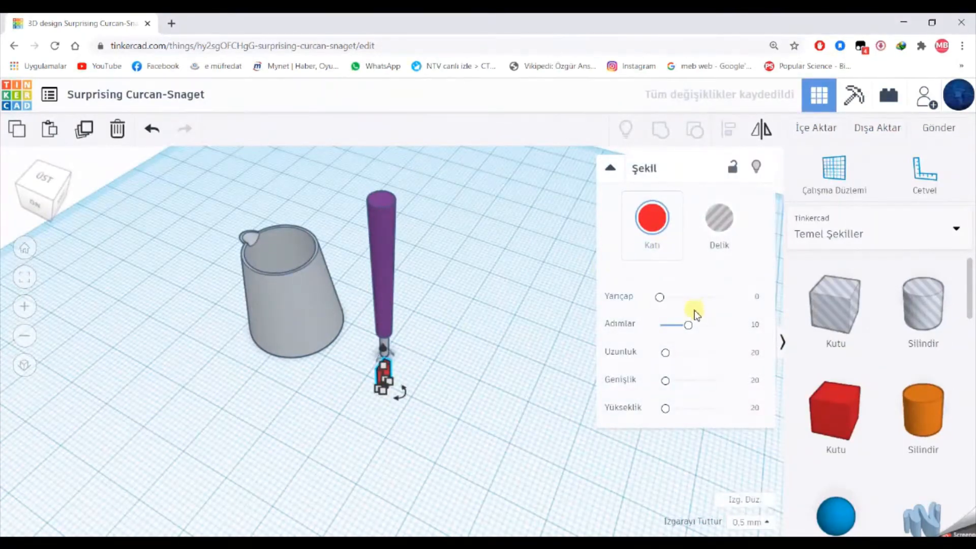
pyautogui.moveTo(433, 392); pyautogui.dragTo(430, 347, button='right')
pyautogui.scroll(3, 445, 352)
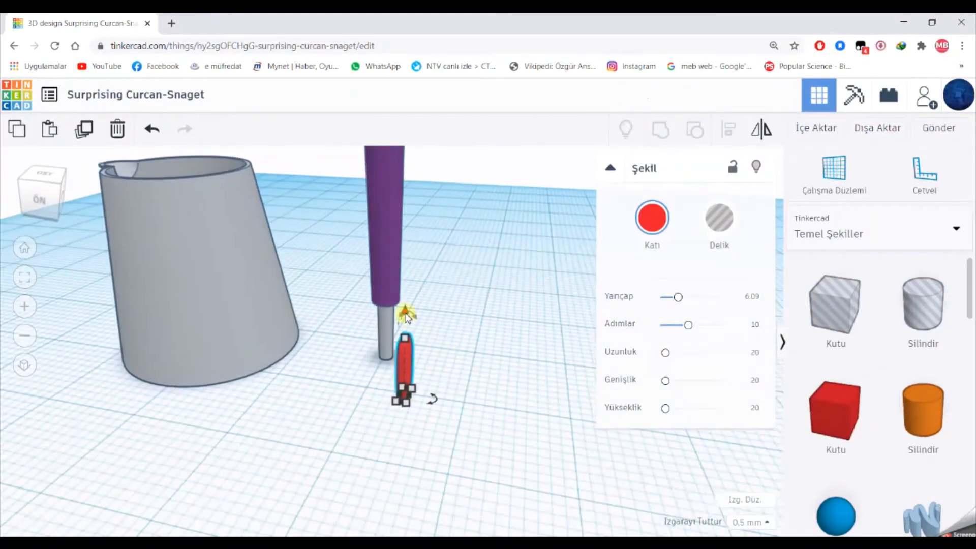
# Duplicate the rounded red piece, lift the copy above the original and move it over to the jug's side.
pyautogui.click(83, 131)
pyautogui.moveTo(406, 309); pyautogui.dragTo(384, 211)
pyautogui.press('Left')
pyautogui.press('Left')
pyautogui.press('Left')
pyautogui.press('Left')
pyautogui.press('Left')
pyautogui.press('Left')
pyautogui.press('Left')
pyautogui.press('Left')
pyautogui.press('Left')
pyautogui.press('Left')
pyautogui.press('Left')
pyautogui.press('Left')
pyautogui.press('Left')
pyautogui.press('Left')
pyautogui.press('Left')
pyautogui.press('Left')
pyautogui.press('Left')
pyautogui.press('Left')
pyautogui.press('Left')
pyautogui.press('Left')
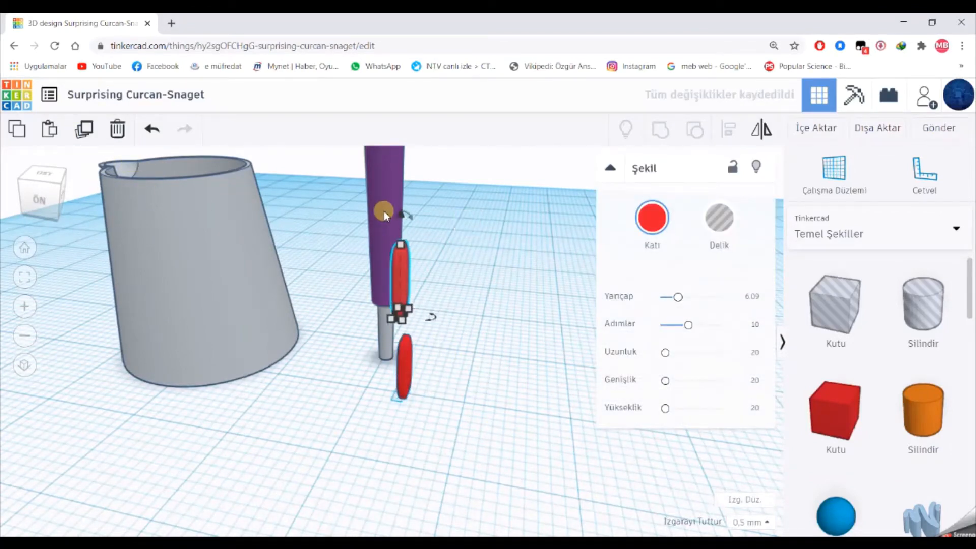
# Rotate the raised red copy 90° about the vertical axis and move it to the middle of the jug.
pyautogui.moveTo(310, 386); pyautogui.dragTo(354, 391, button='right')
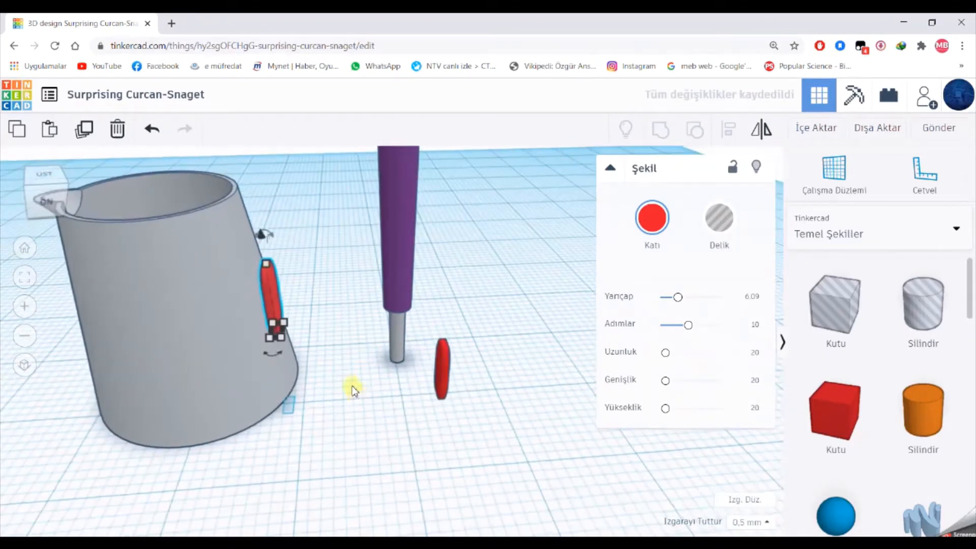
pyautogui.click(279, 351)
pyautogui.press('Return')
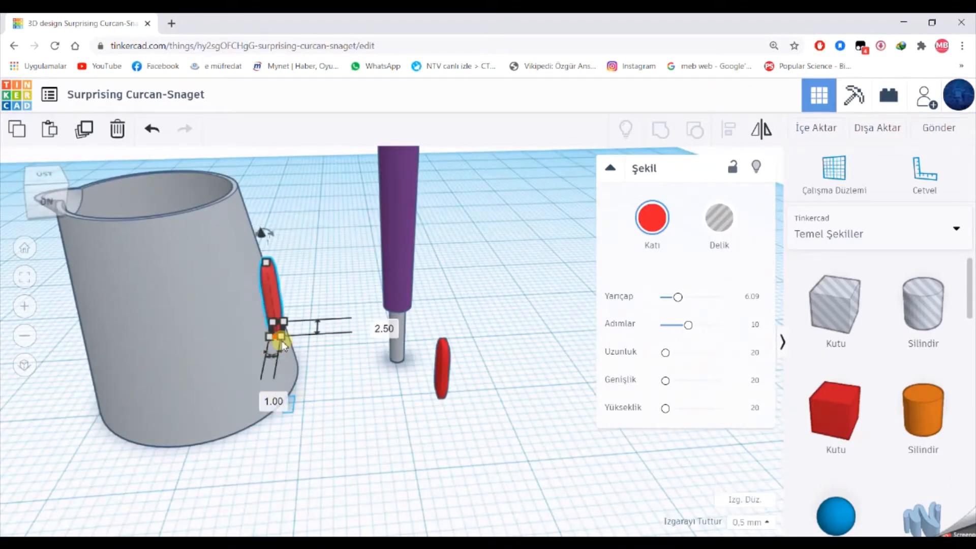
pyautogui.write('0')
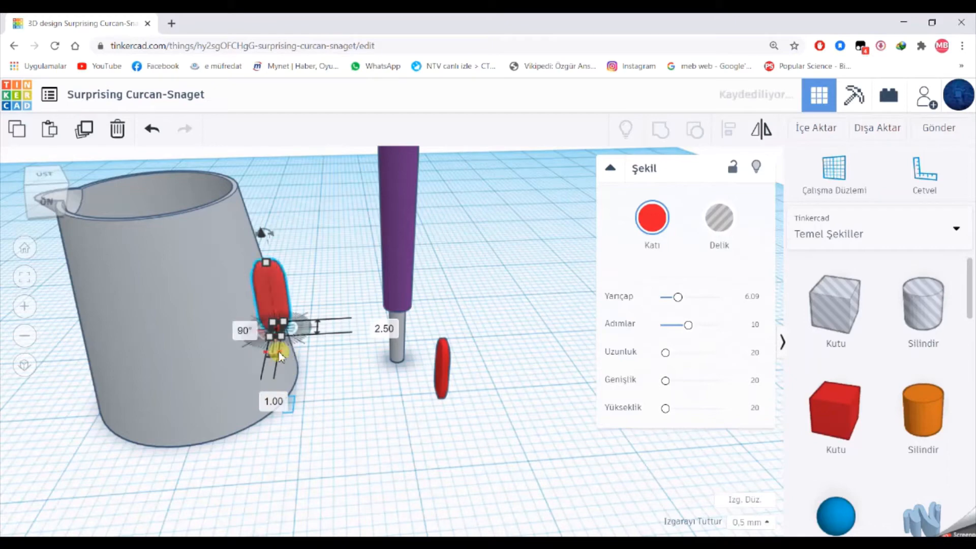
pyautogui.press('Return')
pyautogui.click(277, 303)
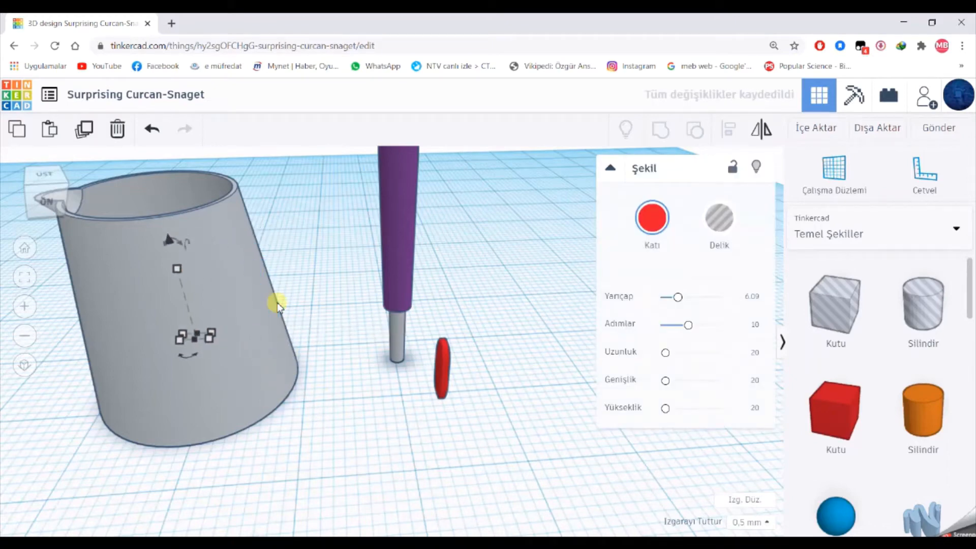
# Select the jug and the red piece together and centre the piece across the jug's width.
pyautogui.scroll(-3, 277, 303)
pyautogui.moveTo(203, 467); pyautogui.dragTo(303, 324)
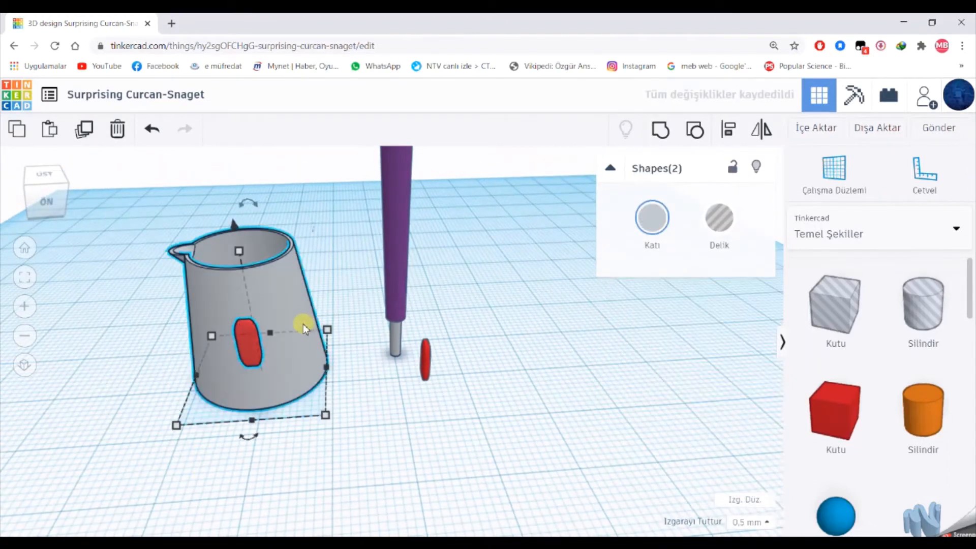
pyautogui.click(728, 130)
pyautogui.click(231, 486)
# Nudge the red piece to the jug's side wall and tilt it to follow the wall's slope.
pyautogui.moveTo(231, 487); pyautogui.dragTo(414, 457, button='right')
pyautogui.click(492, 366)
pyautogui.press('Left')
pyautogui.press('Left')
pyautogui.press('Left')
pyautogui.press('Left')
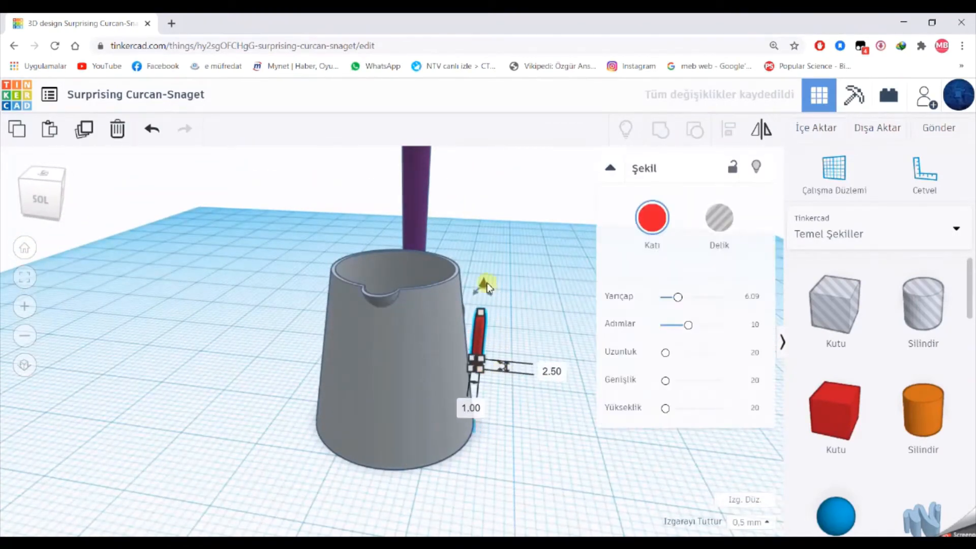
pyautogui.scroll(3, 489, 308)
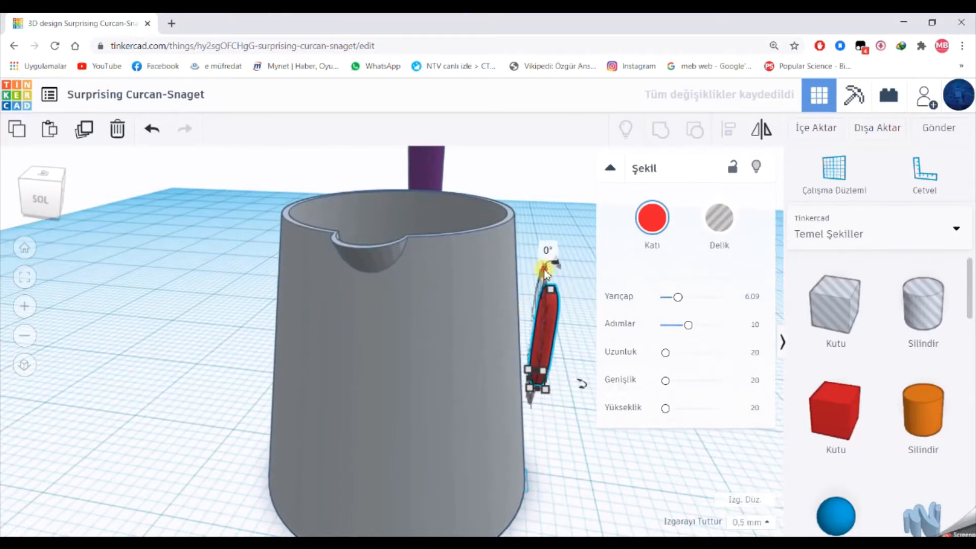
pyautogui.moveTo(557, 271); pyautogui.dragTo(546, 268)
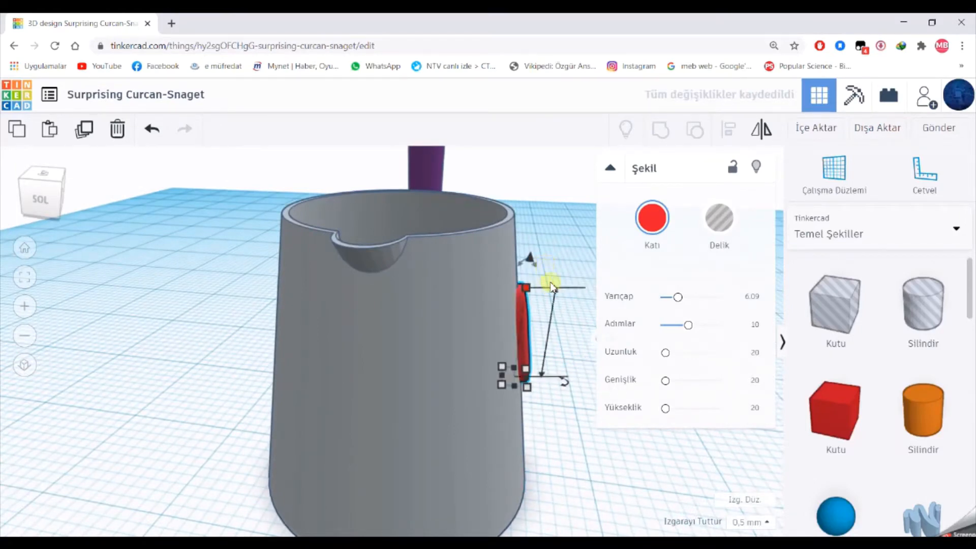
pyautogui.moveTo(551, 282); pyautogui.dragTo(582, 304, button='right')
# Set the grid snap to 0.1 mm for fine positioning of the red piece.
pyautogui.click(748, 522)
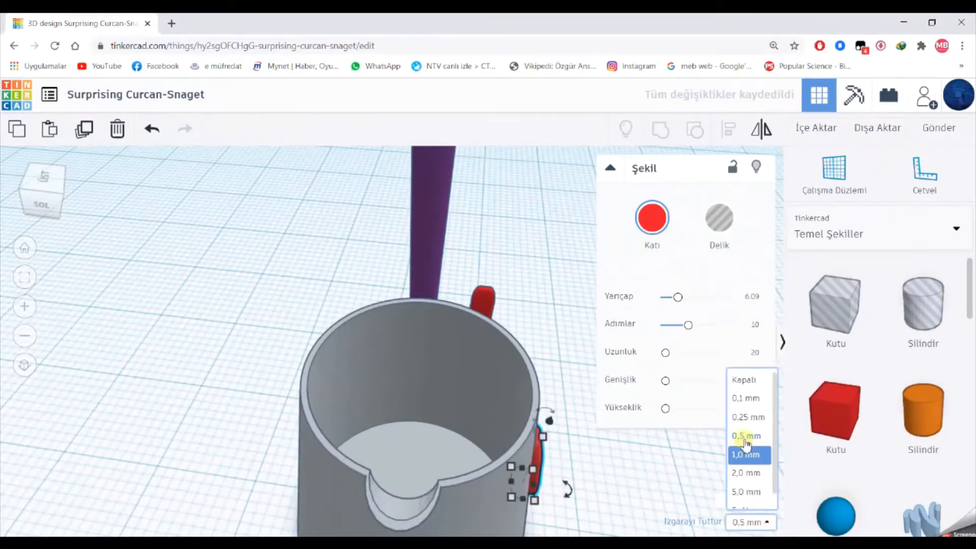
pyautogui.click(743, 398)
pyautogui.moveTo(612, 458); pyautogui.dragTo(518, 421, button='right')
pyautogui.click(540, 435)
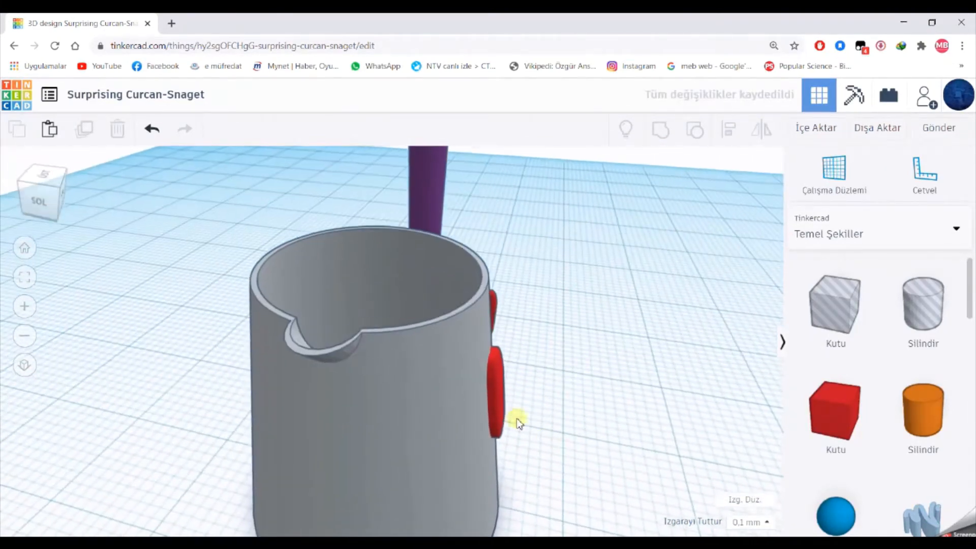
# Colour the red piece on the jug's wall light grey to match the jug.
pyautogui.click(505, 399)
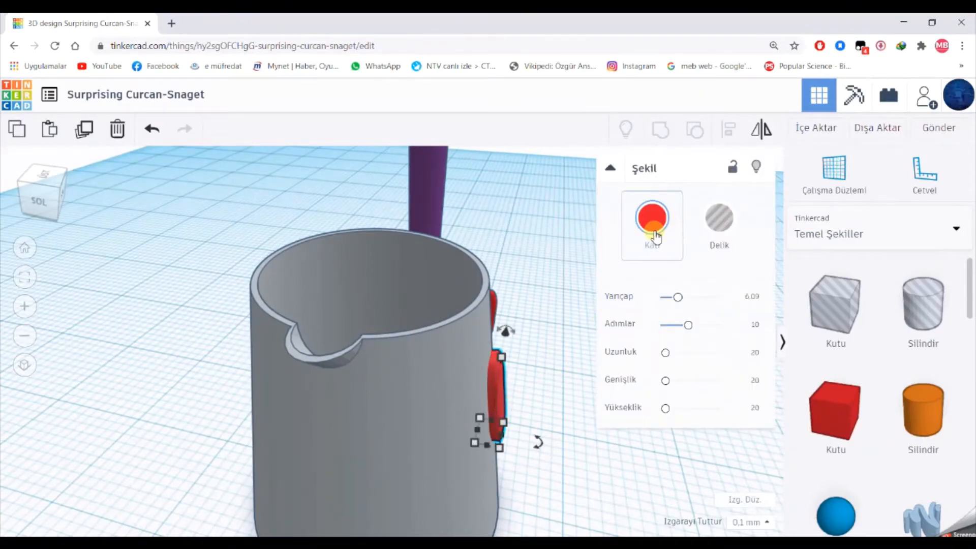
pyautogui.click(656, 236)
pyautogui.click(886, 351)
pyautogui.click(592, 454)
# Move the handle in large nudges until it stands beside the mounting piece on the jug's wall.
pyautogui.moveTo(590, 454); pyautogui.dragTo(492, 406, button='right')
pyautogui.moveTo(440, 337); pyautogui.dragTo(504, 300, button='right')
pyautogui.click(417, 237)
pyautogui.moveTo(478, 399); pyautogui.dragTo(531, 418, button='right')
pyautogui.hotkey('shift', 'Down')
pyautogui.hotkey('shift', 'Down')
pyautogui.hotkey('shift', 'Down')
pyautogui.hotkey('shift', 'Down')
pyautogui.hotkey('shift', 'Down')
pyautogui.hotkey('shift', 'Down')
pyautogui.hotkey('shift', 'Down')
pyautogui.hotkey('shift', 'Down')
pyautogui.hotkey('shift', 'Down')
pyautogui.hotkey('shift', 'Down')
pyautogui.hotkey('shift', 'Down')
pyautogui.hotkey('shift', 'Down')
pyautogui.hotkey('shift', 'Down')
pyautogui.hotkey('shift', 'Down')
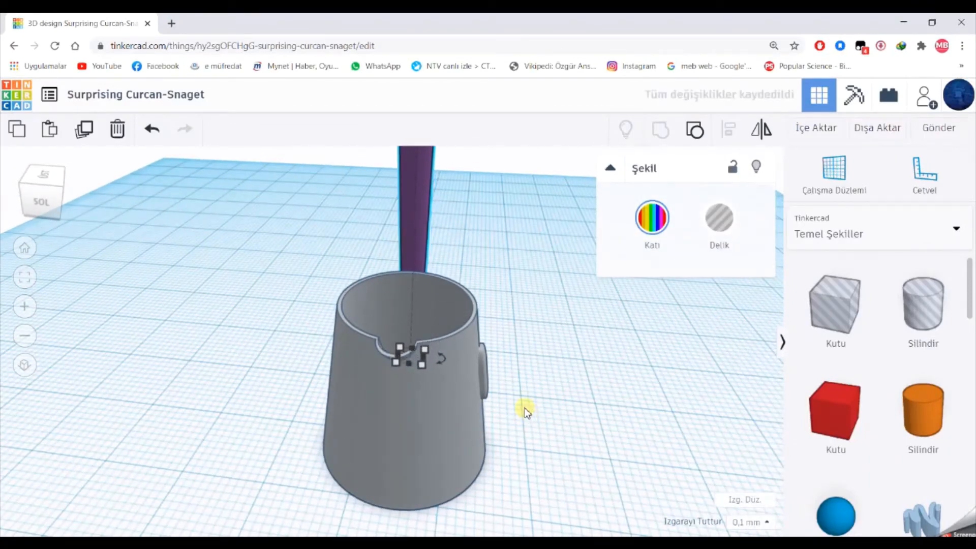
pyautogui.hotkey('shift', 'Right')
pyautogui.hotkey('shift', 'Right')
pyautogui.hotkey('shift', 'Right')
pyautogui.hotkey('shift', 'Right')
pyautogui.hotkey('shift', 'Right')
pyautogui.hotkey('shift', 'Right')
pyautogui.hotkey('shift', 'Right')
pyautogui.hotkey('shift', 'Right')
pyautogui.hotkey('shift', 'Right')
pyautogui.hotkey('shift', 'Right')
pyautogui.hotkey('shift', 'Right')
pyautogui.hotkey('shift', 'Right')
pyautogui.hotkey('shift', 'Right')
pyautogui.hotkey('shift', 'Right')
pyautogui.hotkey('shift', 'Right')
pyautogui.hotkey('shift', 'Right')
pyautogui.hotkey('shift', 'Right')
pyautogui.hotkey('shift', 'Right')
pyautogui.hotkey('shift', 'Right')
pyautogui.hotkey('shift', 'Right')
pyautogui.hotkey('shift', 'Right')
pyautogui.hotkey('shift', 'Right')
pyautogui.hotkey('shift', 'Right')
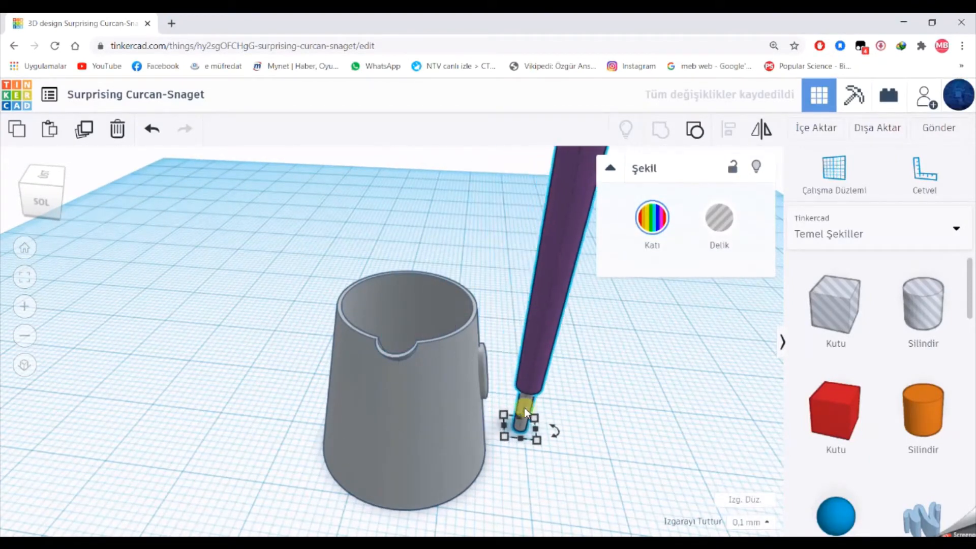
# Tilt the handle outward from the jug and raise it to about 6.6 mm above the workplane.
pyautogui.scroll(-3, 574, 341)
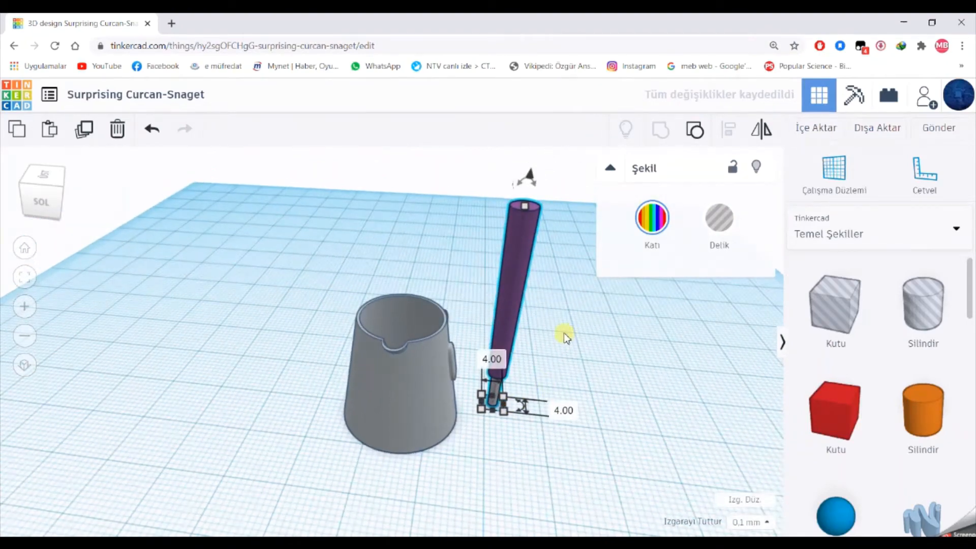
pyautogui.scroll(3, 564, 333)
pyautogui.moveTo(564, 333); pyautogui.dragTo(562, 347, button='right')
pyautogui.scroll(-4, 559, 203)
pyautogui.moveTo(502, 213); pyautogui.dragTo(553, 269)
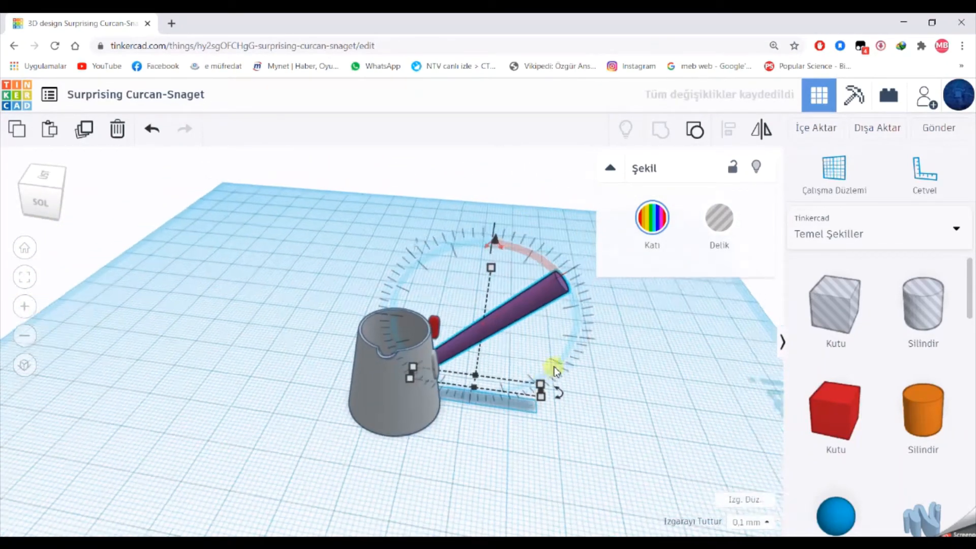
pyautogui.scroll(-2, 553, 370)
pyautogui.moveTo(553, 370); pyautogui.dragTo(523, 319, button='right')
pyautogui.scroll(4, 523, 318)
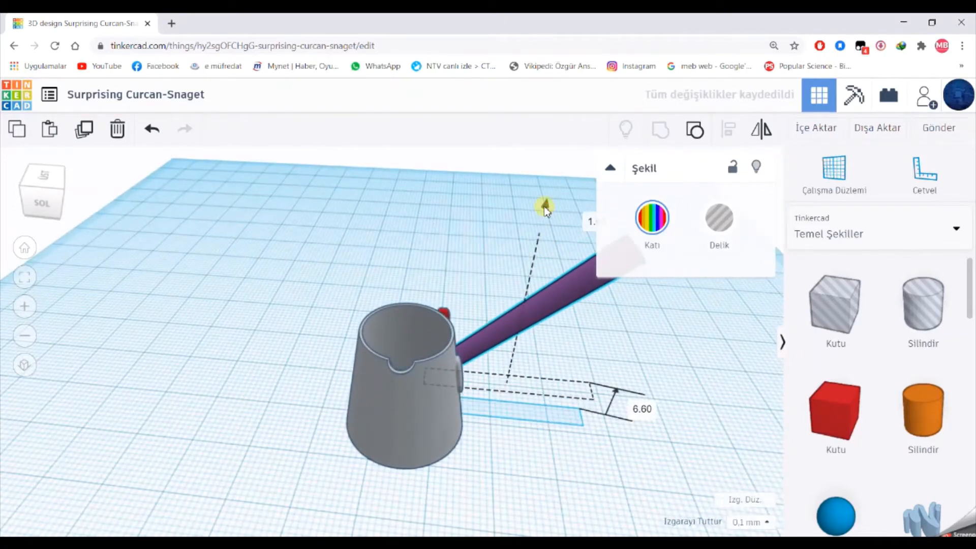
# Nudge the tilted handle away from the jug so its thin tip clears the wall.
pyautogui.press('Right')
pyautogui.press('Right')
pyautogui.press('Right')
pyautogui.press('Right')
pyautogui.press('Right')
pyautogui.press('Right')
pyautogui.press('Right')
pyautogui.press('Right')
pyautogui.press('Right')
pyautogui.press('Right')
pyautogui.press('Right')
pyautogui.press('Right')
pyautogui.press('Right')
pyautogui.press('Right')
pyautogui.press('Right')
pyautogui.press('Right')
pyautogui.press('Right')
pyautogui.press('Right')
pyautogui.press('Right')
pyautogui.press('Right')
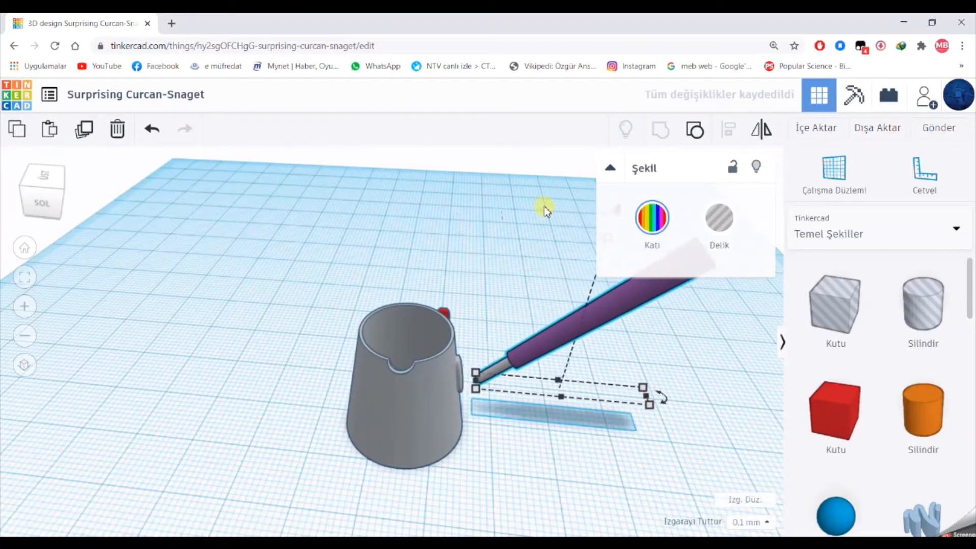
# Place a hole box at the handle's thin tip, narrow it and tilt it -11° to match the jug's wall.
pyautogui.scroll(3, 478, 395)
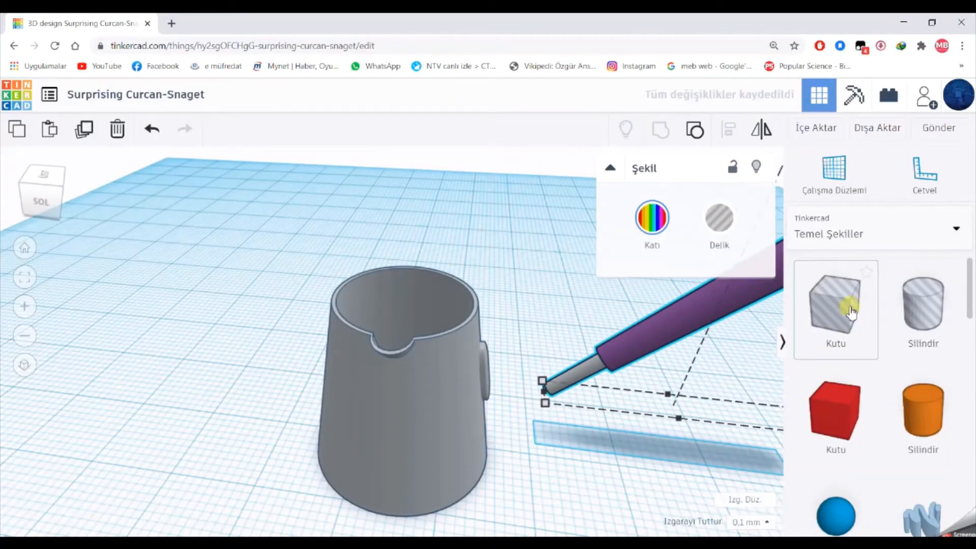
pyautogui.moveTo(839, 306); pyautogui.dragTo(575, 432)
pyautogui.click(575, 432)
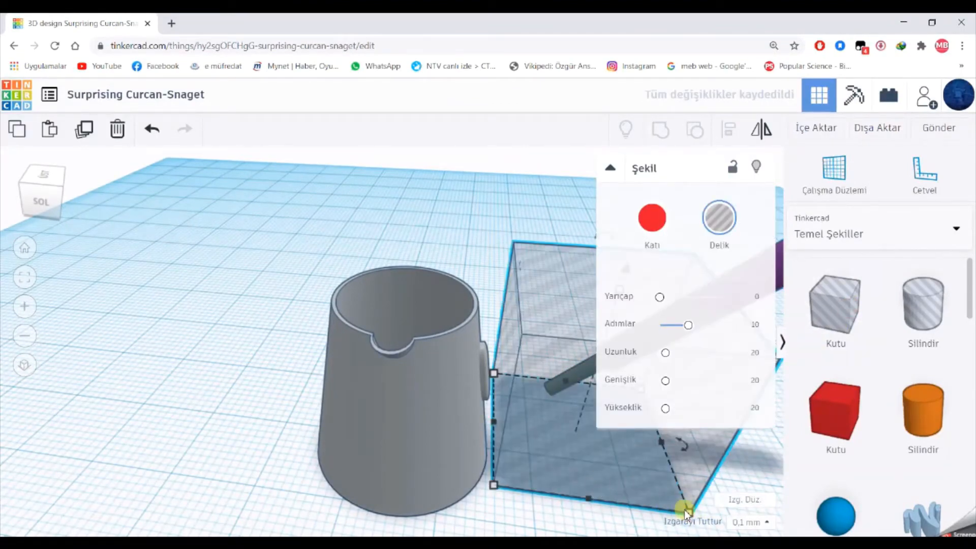
pyautogui.scroll(-3, 593, 484)
pyautogui.moveTo(593, 442); pyautogui.dragTo(508, 437)
pyautogui.scroll(2, 482, 465)
pyautogui.moveTo(532, 222); pyautogui.dragTo(535, 284)
pyautogui.scroll(-1, 535, 285)
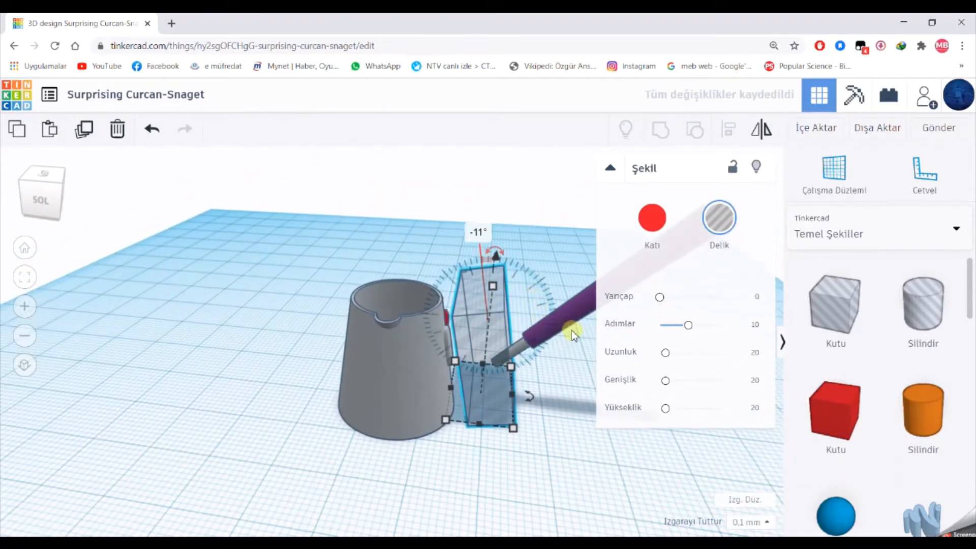
# Position the handle's tip inside the hole box, group both to trim the tip, and select the trimmed handle.
pyautogui.click(564, 322)
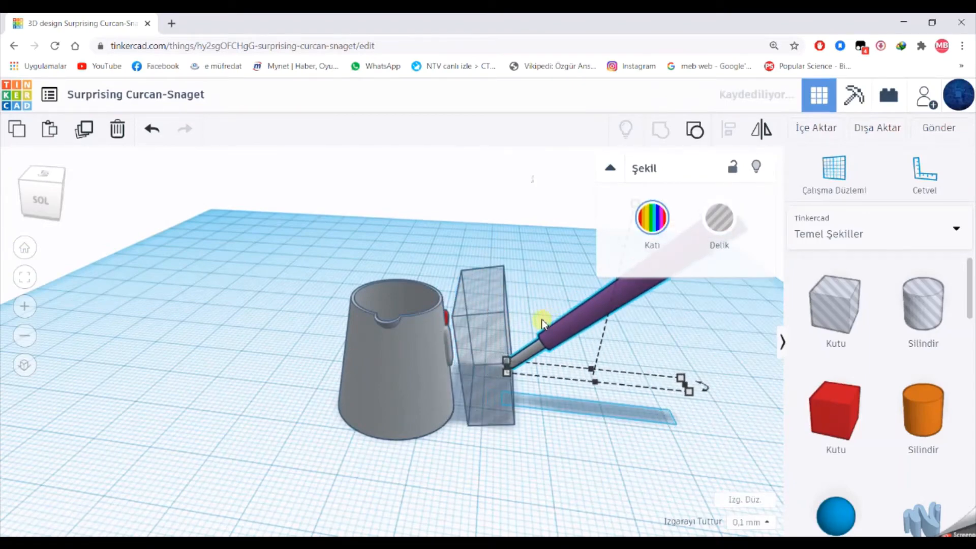
pyautogui.scroll(3, 540, 322)
pyautogui.moveTo(607, 405)
pyautogui.mouseDown(button='right')
pyautogui.moveTo(589, 386)
pyautogui.moveTo(555, 400)
pyautogui.moveTo(592, 404)
pyautogui.mouseUp(button='right')
pyautogui.scroll(-3, 533, 423)
pyautogui.moveTo(527, 425); pyautogui.dragTo(573, 446, button='right')
pyautogui.moveTo(511, 446); pyautogui.dragTo(566, 337)
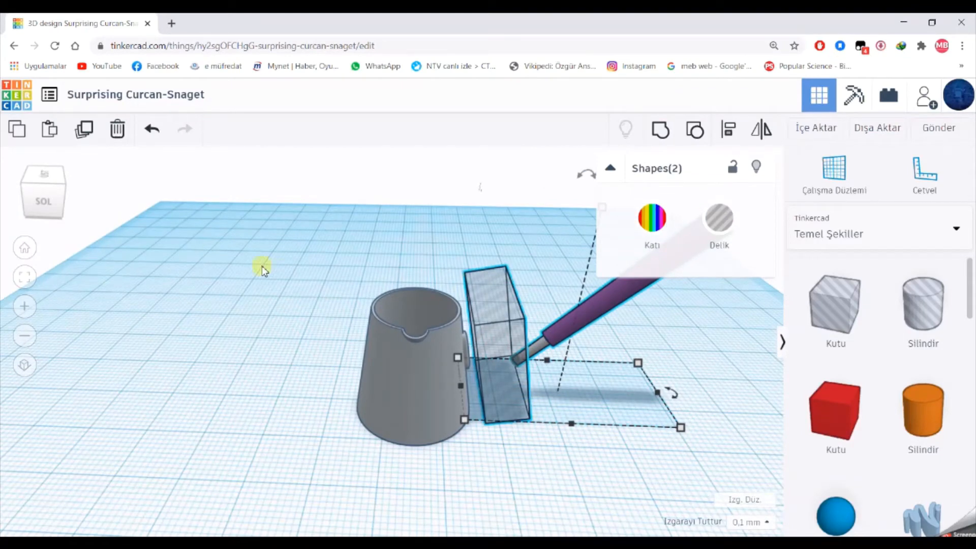
pyautogui.click(660, 129)
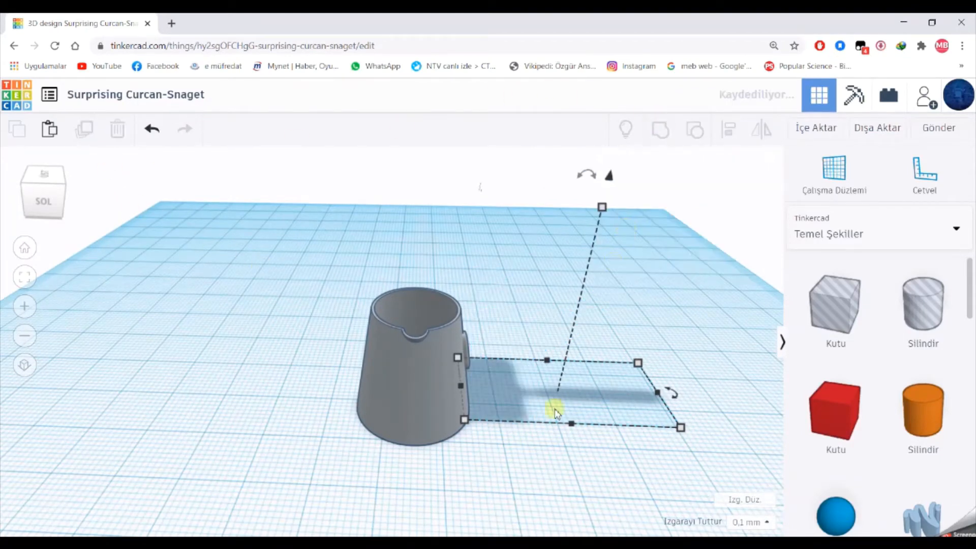
pyautogui.click(554, 433)
pyautogui.click(595, 300)
pyautogui.scroll(-3, 553, 329)
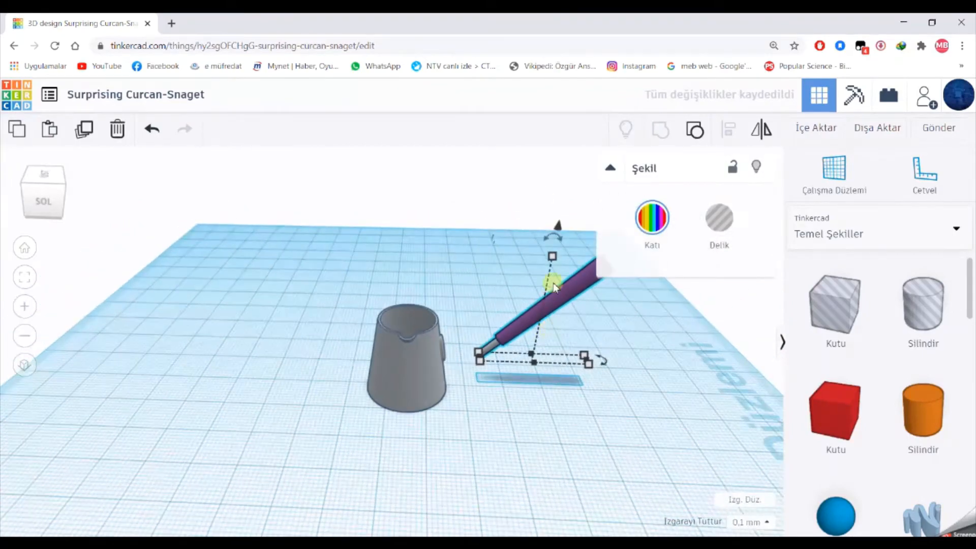
# Stand the handle upright and lift the red copy of the rounded mounting plate above the jug's rim.
pyautogui.moveTo(555, 226); pyautogui.dragTo(508, 257)
pyautogui.moveTo(562, 425); pyautogui.dragTo(426, 341, button='right')
pyautogui.click(427, 335)
pyautogui.scroll(2, 429, 331)
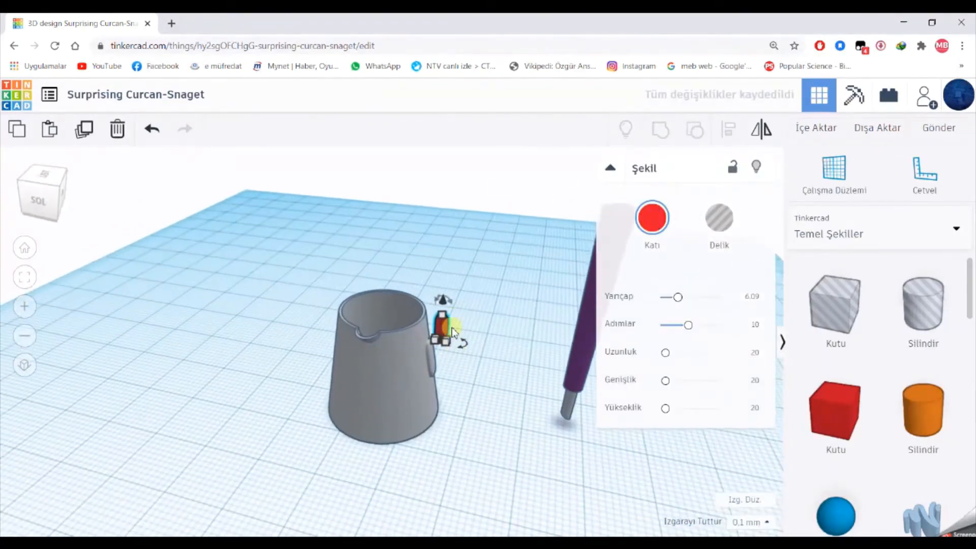
pyautogui.moveTo(442, 301); pyautogui.dragTo(488, 196)
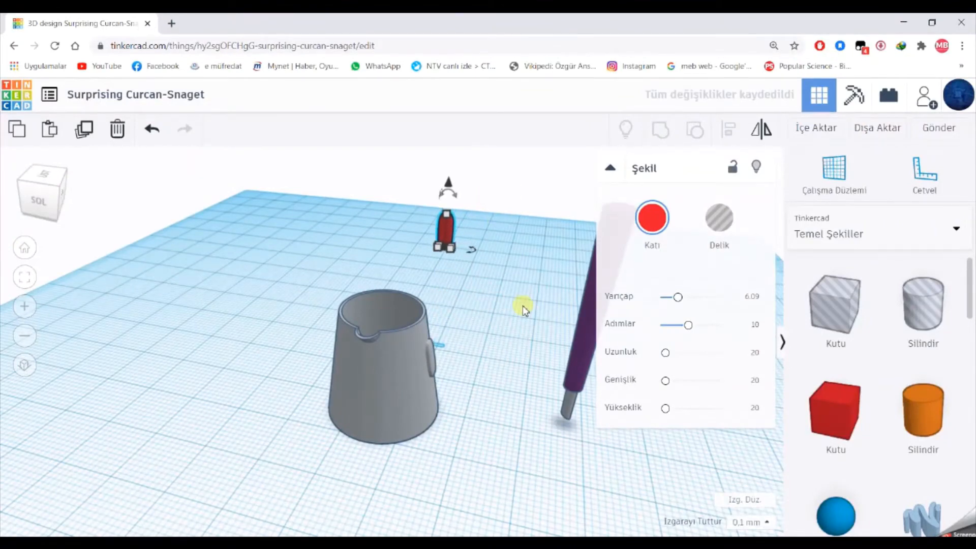
# Nudge the red plate copy toward the handle and center-align the two front to back.
pyautogui.press('Right')
pyautogui.press('Right')
pyautogui.press('Right')
pyautogui.press('Right')
pyautogui.press('Right')
pyautogui.press('Right')
pyautogui.press('Right')
pyautogui.press('Right')
pyautogui.scroll(-3, 518, 313)
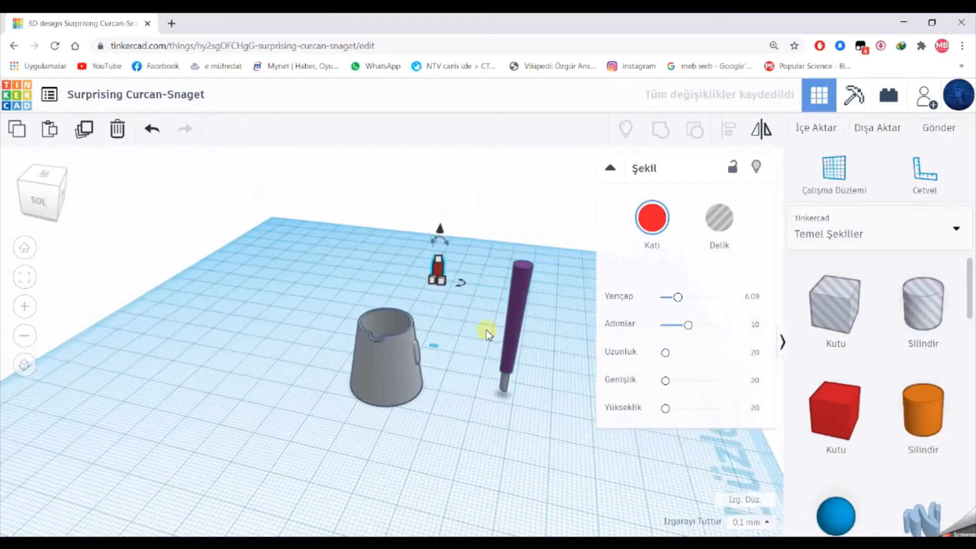
pyautogui.keyDown('shift'); pyautogui.click(512, 328); pyautogui.keyUp('shift')
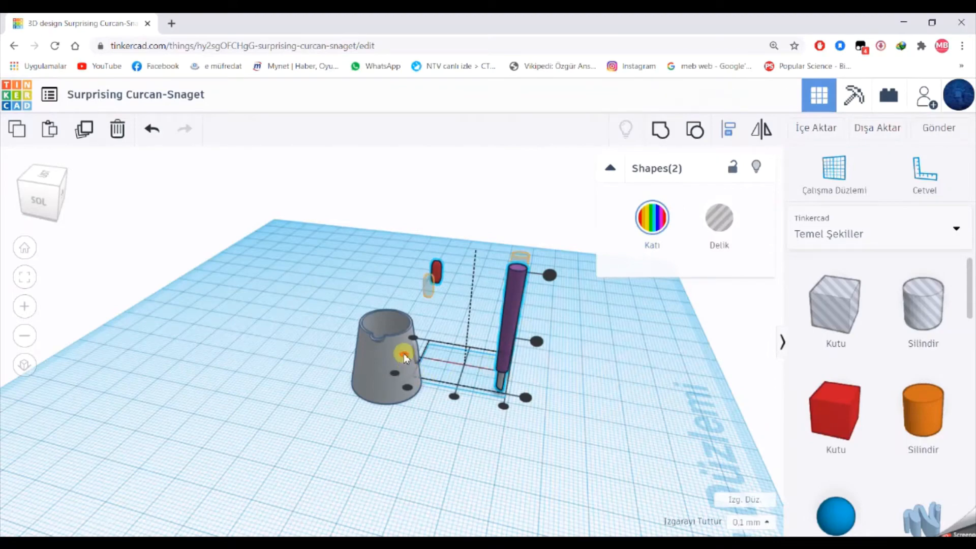
pyautogui.moveTo(403, 356); pyautogui.dragTo(472, 368)
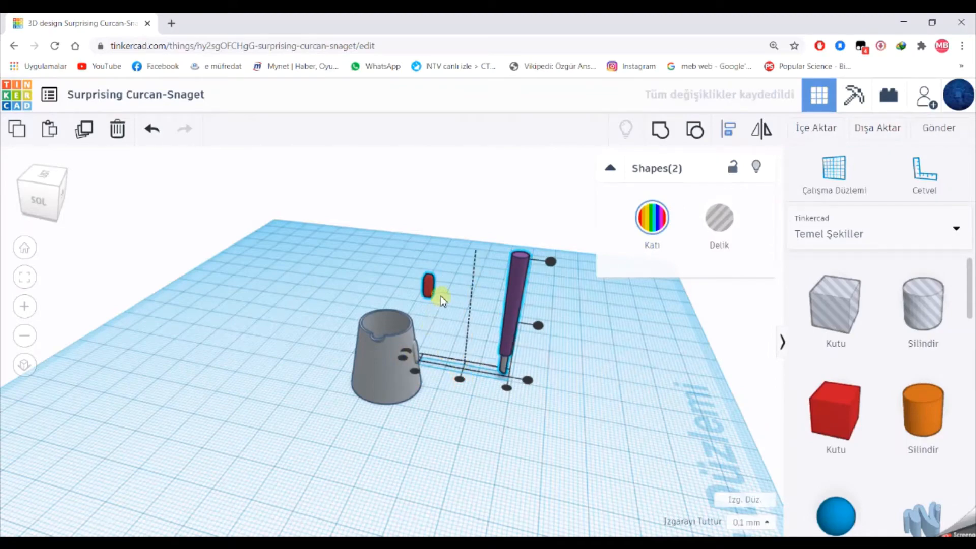
# Turn the red plate copy into a hole and rotate it 90° so it lies horizontally.
pyautogui.scroll(3, 437, 322)
pyautogui.click(463, 222)
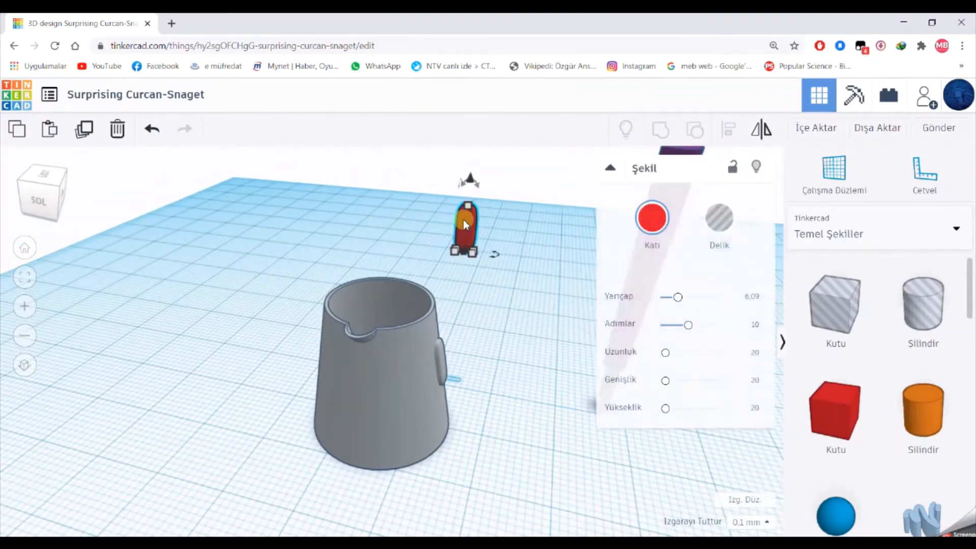
pyautogui.moveTo(466, 203); pyautogui.dragTo(472, 167)
pyautogui.click(719, 217)
pyautogui.scroll(-2, 458, 224)
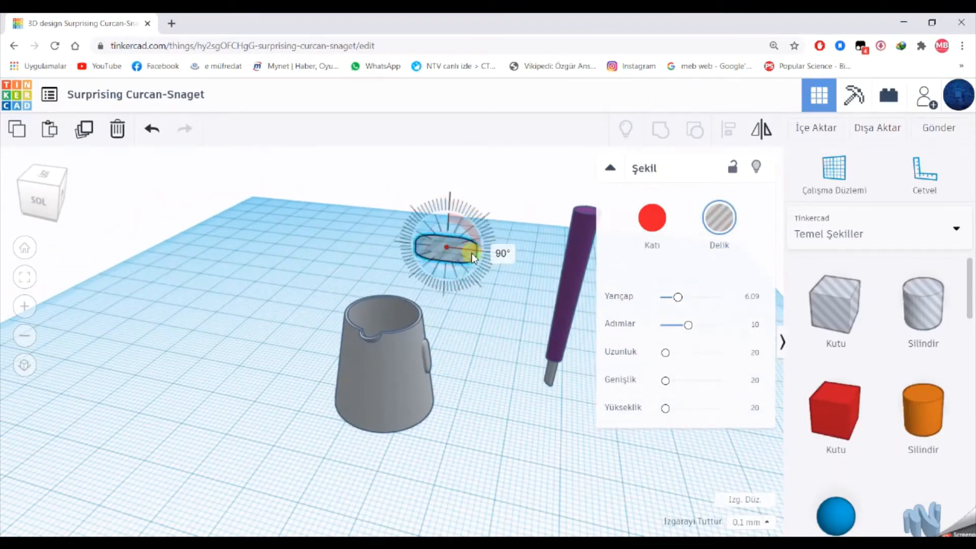
pyautogui.scroll(-2, 475, 327)
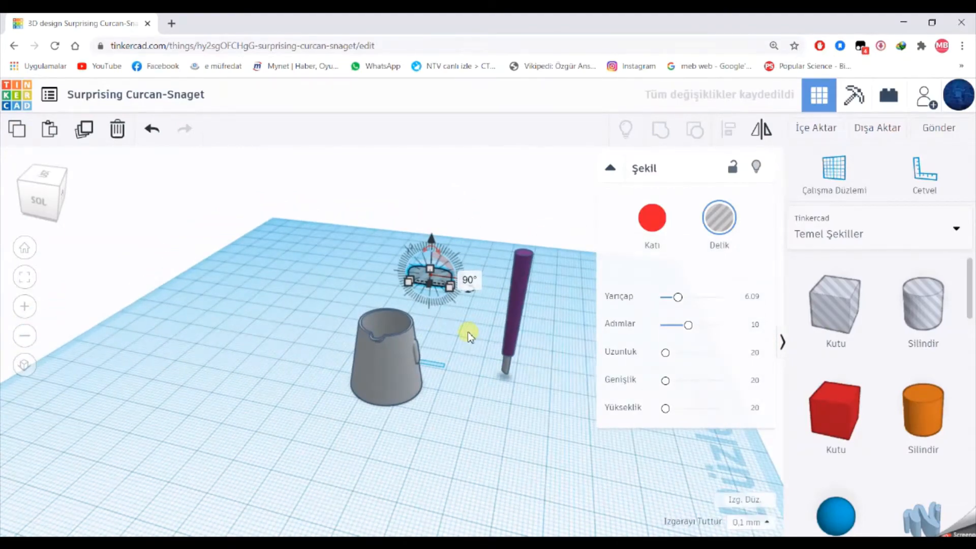
# Move the rounded hole shape sideways until it crosses the upper part of the upright handle.
pyautogui.press('Right')
pyautogui.press('Right')
pyautogui.press('Right')
pyautogui.press('Right')
pyautogui.press('Right')
pyautogui.press('Right')
pyautogui.press('Right')
pyautogui.press('Right')
pyautogui.press('Right')
pyautogui.press('Right')
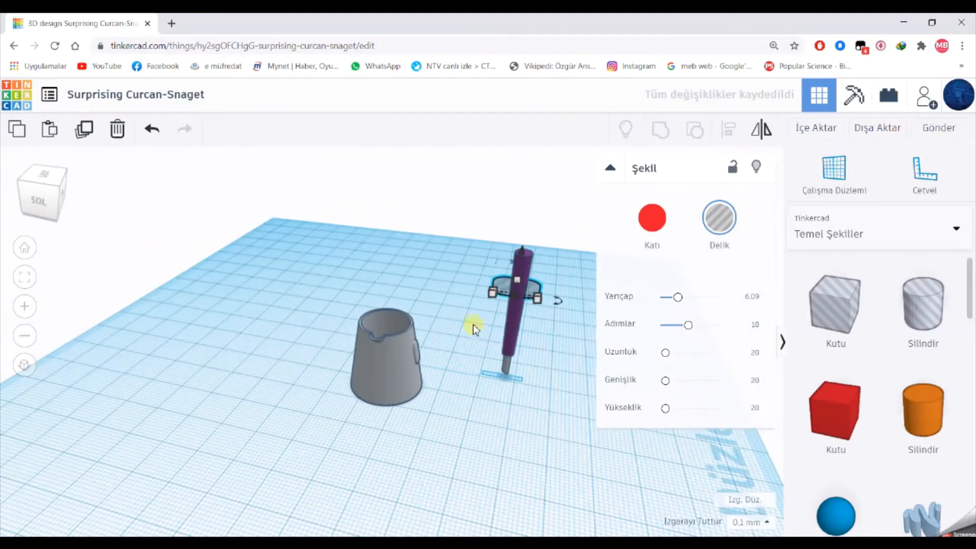
# Adjust the rounded hole's size and raise it by about 6.66 mm, to about 33.1 mm above the workplane.
pyautogui.moveTo(473, 329); pyautogui.dragTo(531, 342, button='right')
pyautogui.scroll(2, 512, 324)
pyautogui.moveTo(511, 324); pyautogui.dragTo(419, 382, button='middle')
pyautogui.scroll(3, 421, 387)
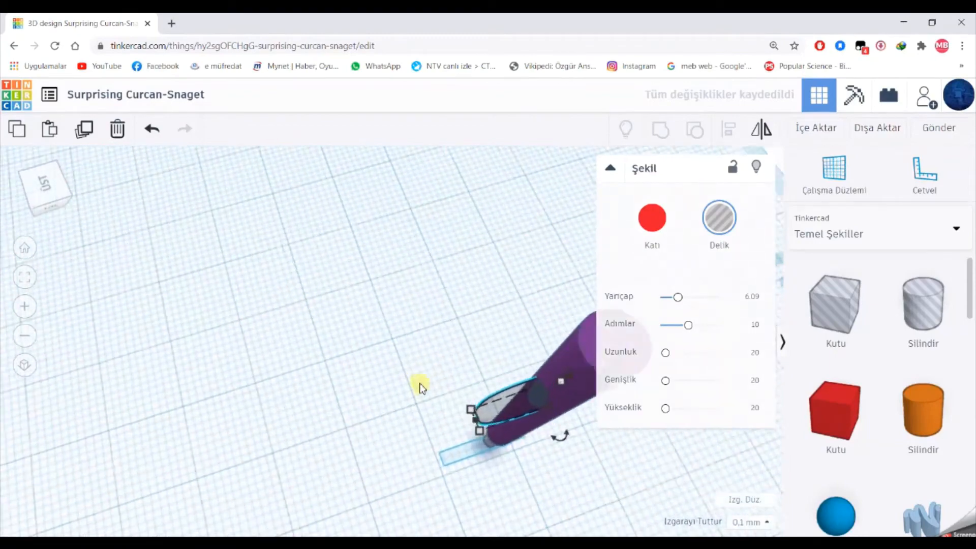
pyautogui.moveTo(419, 388); pyautogui.dragTo(605, 226, button='right')
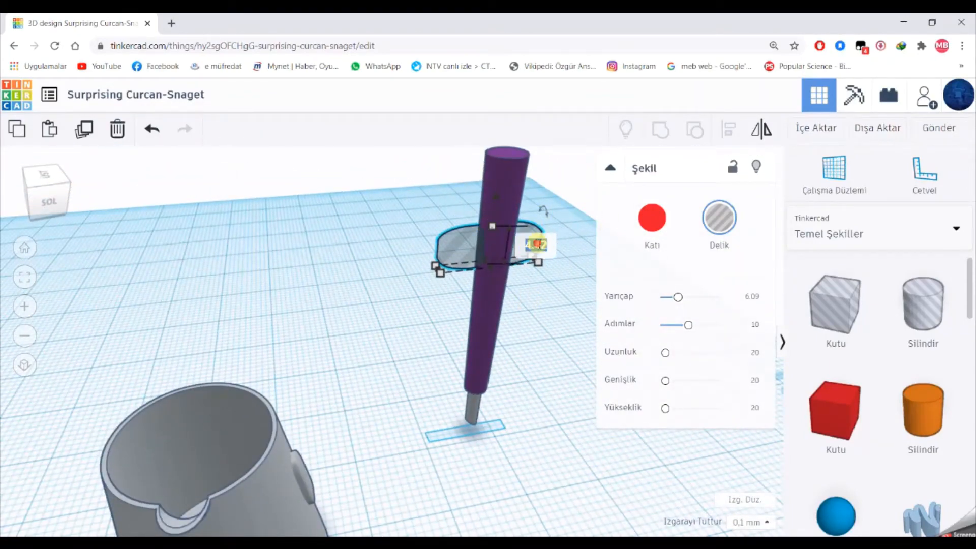
pyautogui.click(532, 326)
pyautogui.click(508, 238)
pyautogui.press('Return')
pyautogui.moveTo(540, 299); pyautogui.dragTo(559, 303, button='right')
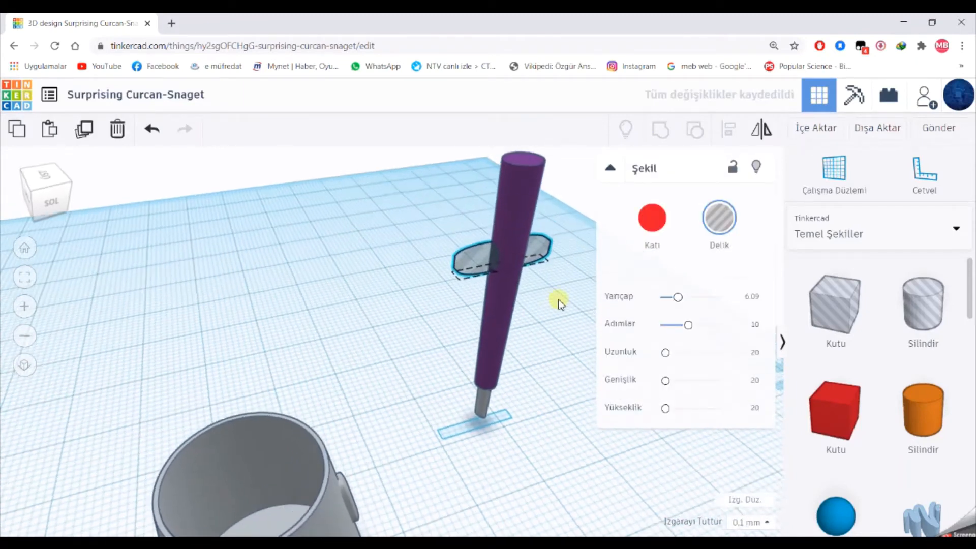
pyautogui.moveTo(509, 222); pyautogui.dragTo(522, 157)
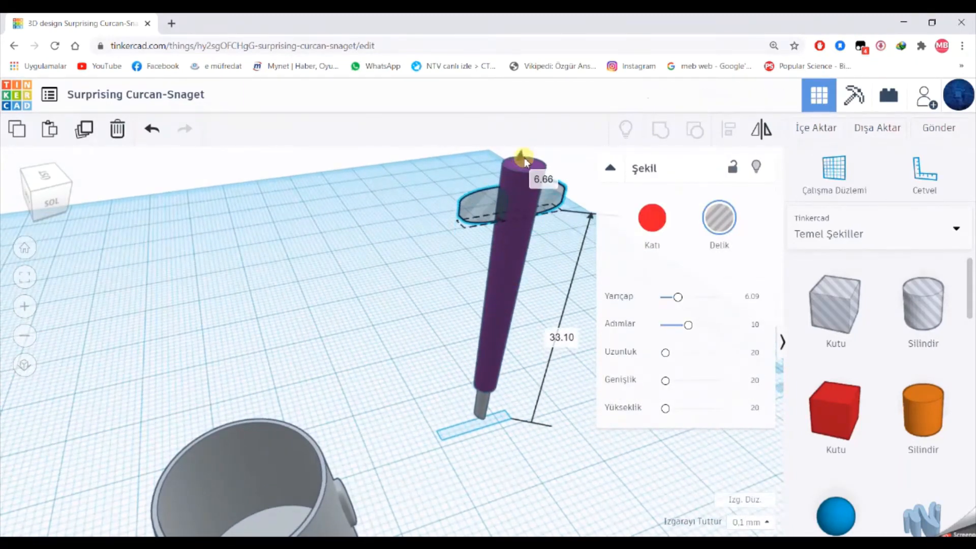
# Align the rounded hole with the handle and group them to cut an opening near the handle's thick end.
pyautogui.moveTo(368, 301); pyautogui.dragTo(410, 294, button='right')
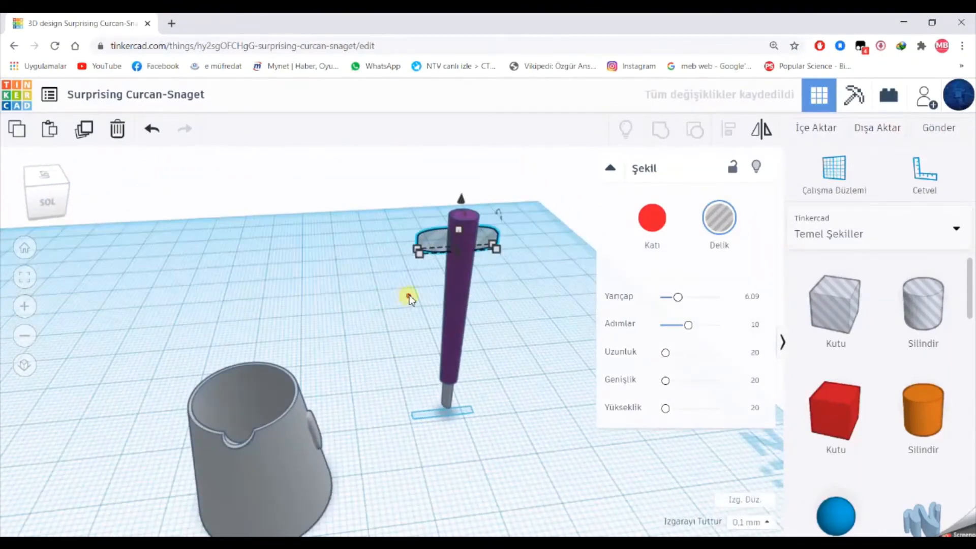
pyautogui.moveTo(410, 294); pyautogui.dragTo(551, 206)
pyautogui.click(736, 134)
pyautogui.click(431, 472)
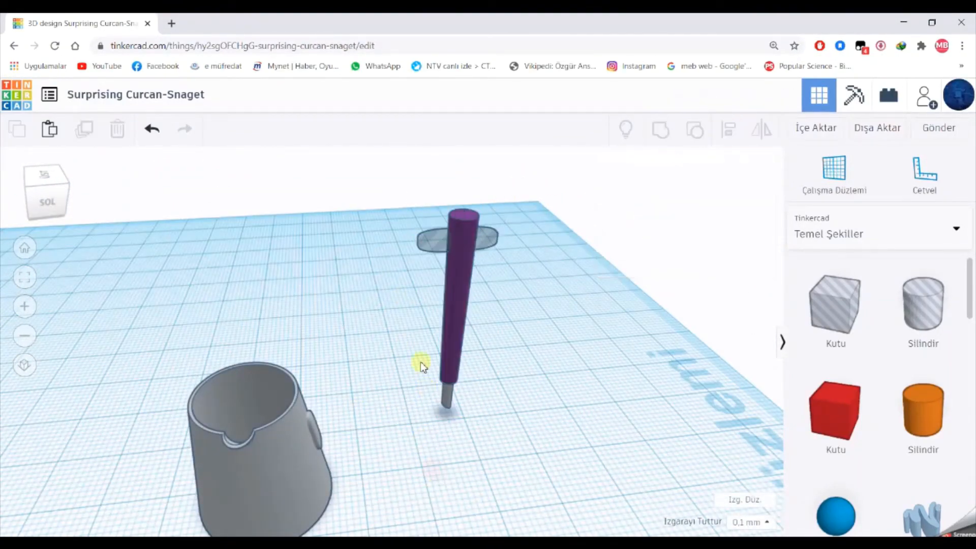
pyautogui.moveTo(420, 365); pyautogui.dragTo(561, 189)
pyautogui.click(657, 134)
pyautogui.click(507, 365)
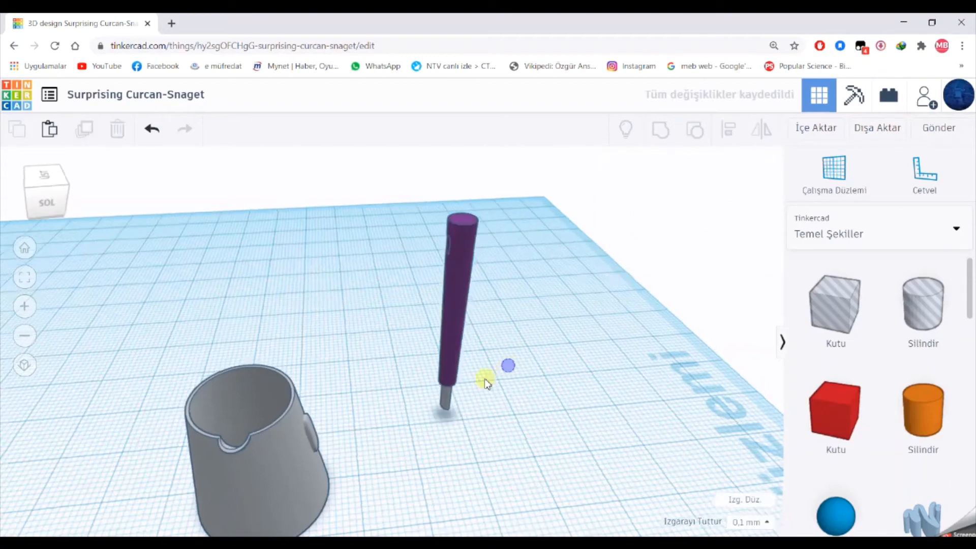
# Tilt the cut handle outward from the jug and shift it forward in line with the mounting plate.
pyautogui.moveTo(484, 379); pyautogui.dragTo(296, 453, button='right')
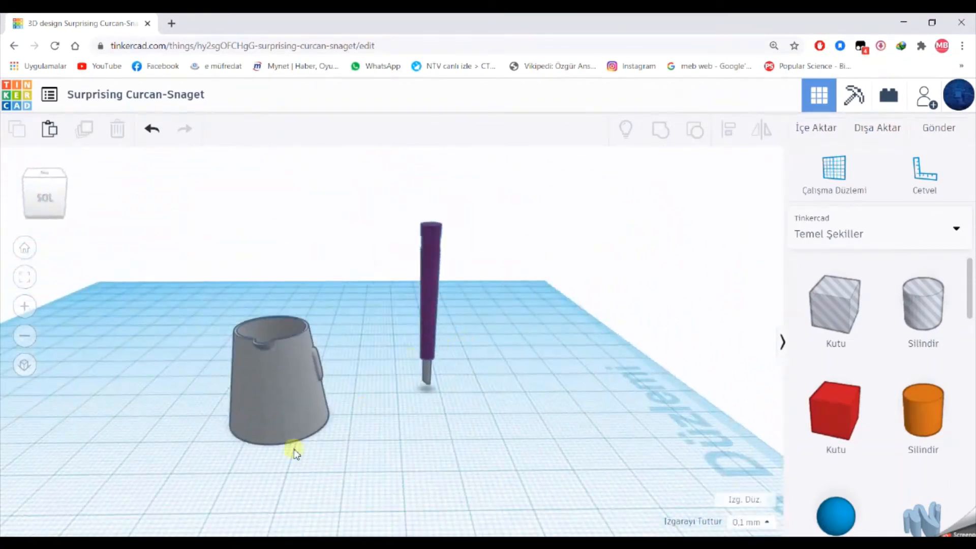
pyautogui.click(441, 282)
pyautogui.moveTo(431, 208); pyautogui.dragTo(477, 263)
pyautogui.hotkey('shift', 'Down')
pyautogui.hotkey('shift', 'Down')
pyautogui.hotkey('shift', 'Down')
pyautogui.hotkey('shift', 'Down')
pyautogui.hotkey('shift', 'Down')
pyautogui.hotkey('shift', 'Down')
pyautogui.hotkey('shift', 'Down')
pyautogui.hotkey('shift', 'Down')
pyautogui.hotkey('shift', 'Down')
pyautogui.hotkey('shift', 'Down')
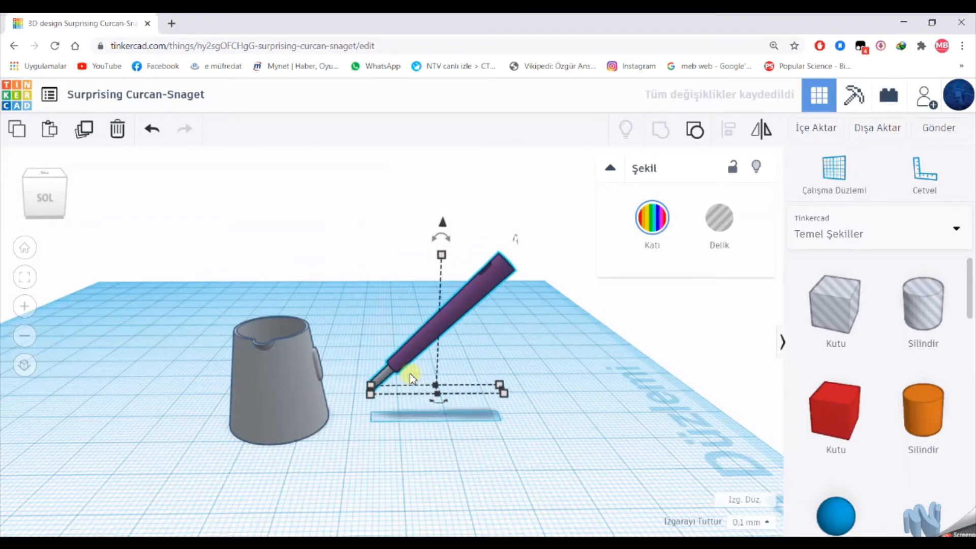
# Move the tilted handle up to the jug and raise it until its tip meets the mounting plate.
pyautogui.hotkey('shift', 'Left')
pyautogui.hotkey('shift', 'Left')
pyautogui.hotkey('shift', 'Left')
pyautogui.hotkey('shift', 'Left')
pyautogui.hotkey('shift', 'Left')
pyautogui.hotkey('shift', 'Left')
pyautogui.hotkey('shift', 'Left')
pyautogui.hotkey('shift', 'Left')
pyautogui.hotkey('shift', 'Left')
pyautogui.scroll(2, 359, 343)
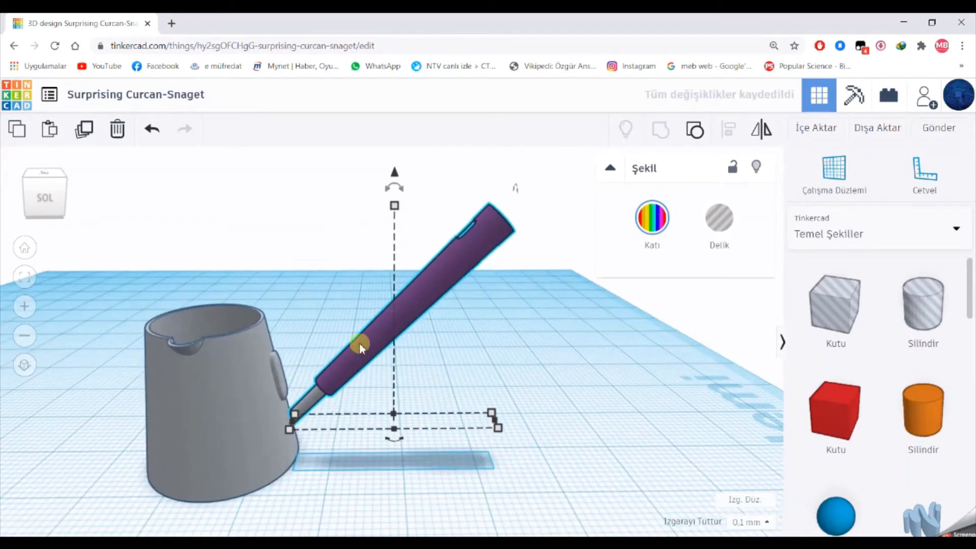
pyautogui.moveTo(395, 174); pyautogui.dragTo(391, 89)
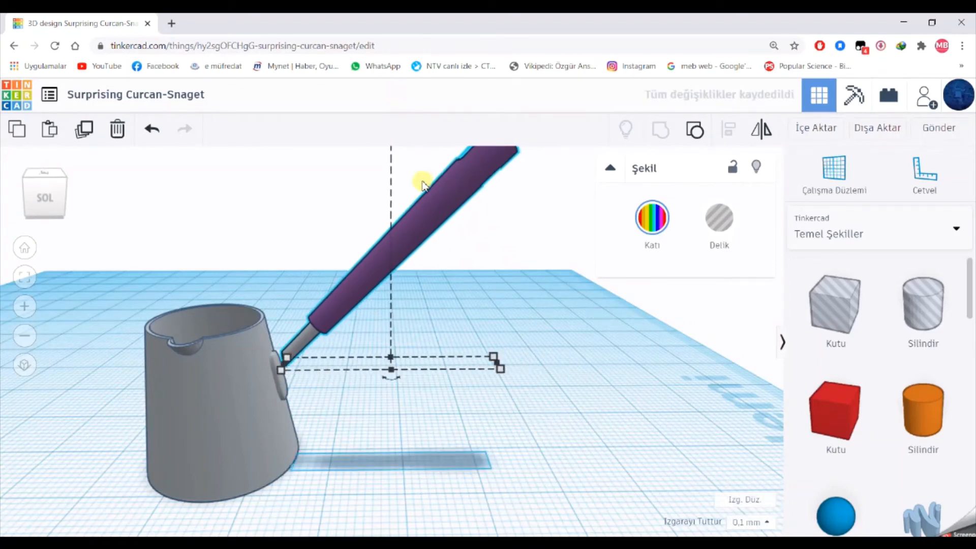
pyautogui.scroll(-1, 393, 206)
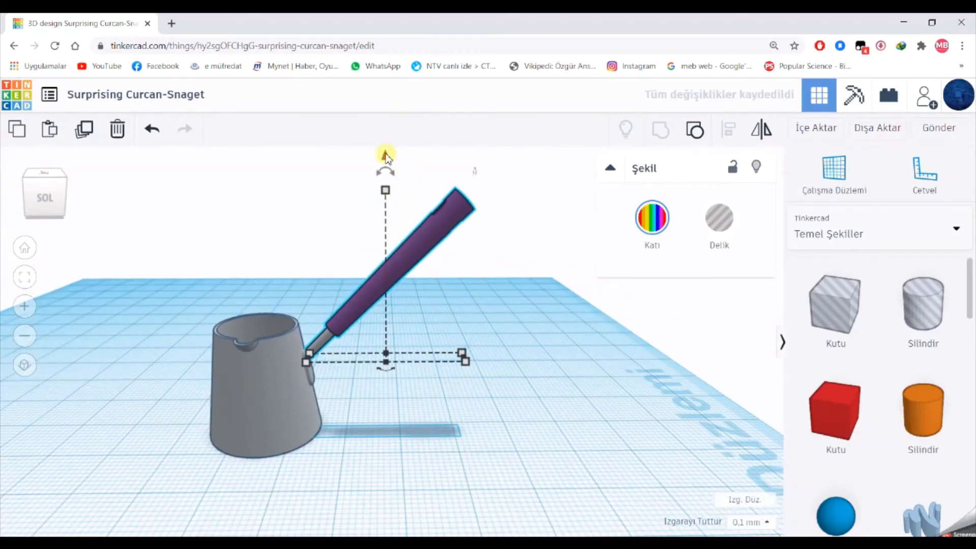
pyautogui.moveTo(380, 374)
pyautogui.mouseDown(button='right')
pyautogui.moveTo(359, 382)
pyautogui.moveTo(370, 374)
pyautogui.mouseUp(button='right')
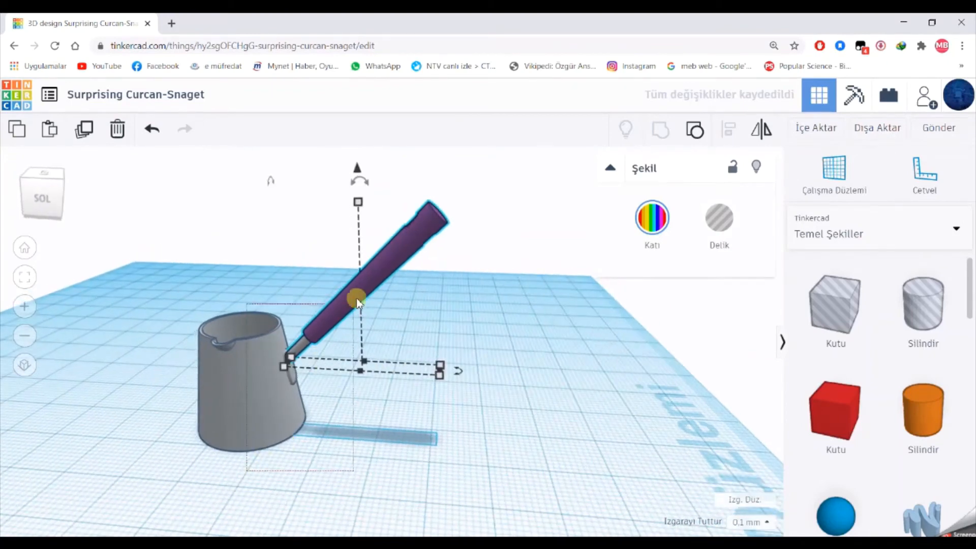
# Align the jug, mounting plate and handle front to back and fine-tune the handle's position on the plate.
pyautogui.hotkey('ctrl', 'a')
pyautogui.click(732, 135)
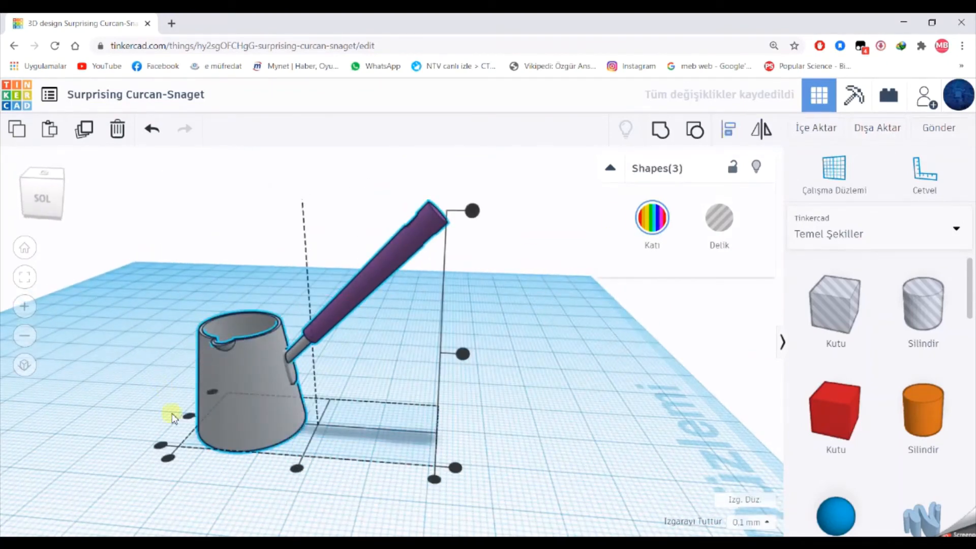
pyautogui.click(186, 485)
pyautogui.scroll(6, 331, 401)
pyautogui.click(370, 245)
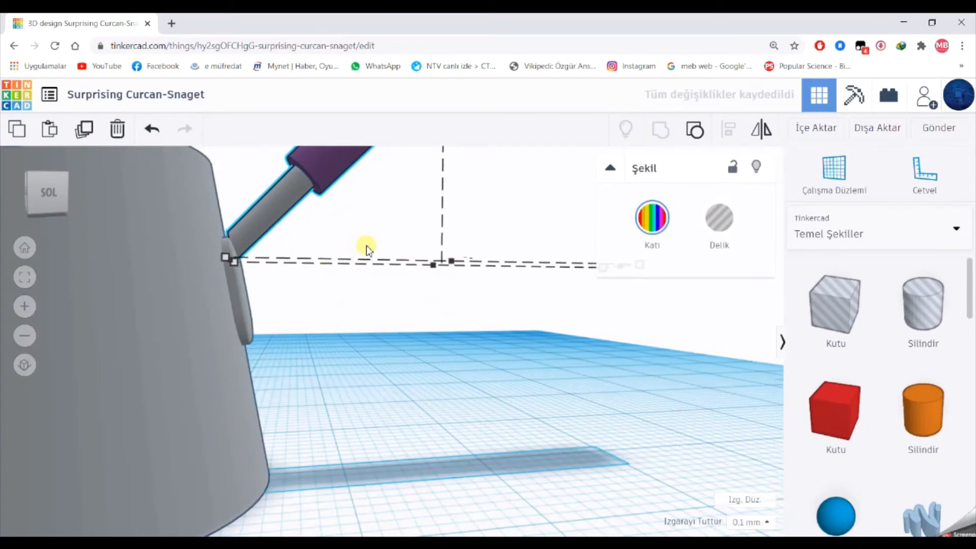
pyautogui.press('f')
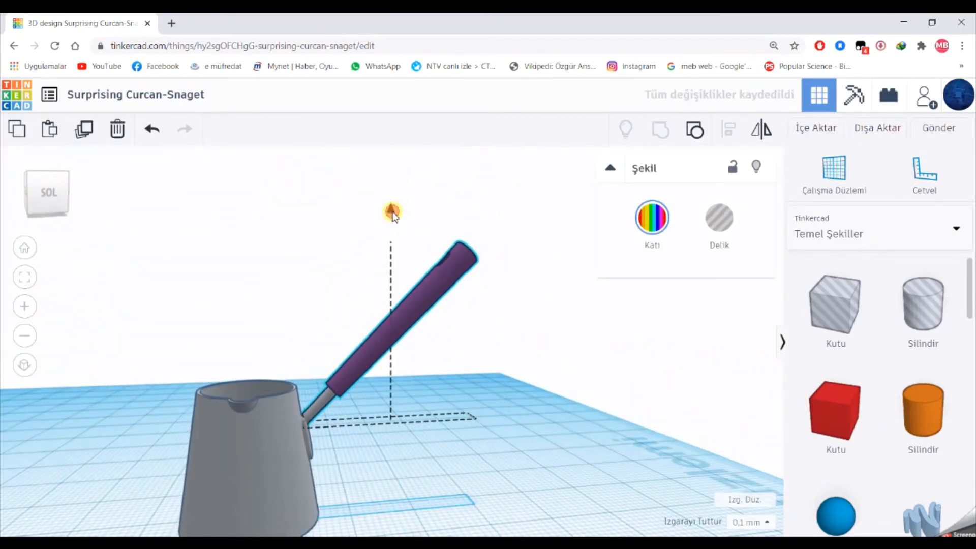
pyautogui.moveTo(342, 344); pyautogui.dragTo(298, 416, button='right')
pyautogui.click(84, 362)
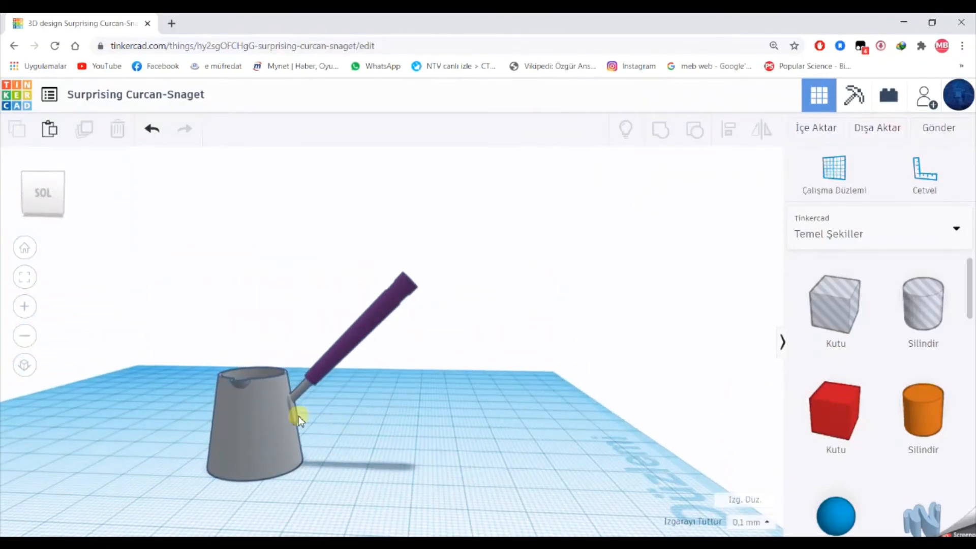
# Group the mounting plate with the handle, duplicate the group and move the spare handle away from the jug.
pyautogui.click(296, 413)
pyautogui.keyDown('shift'); pyautogui.click(326, 357); pyautogui.keyUp('shift')
pyautogui.click(660, 131)
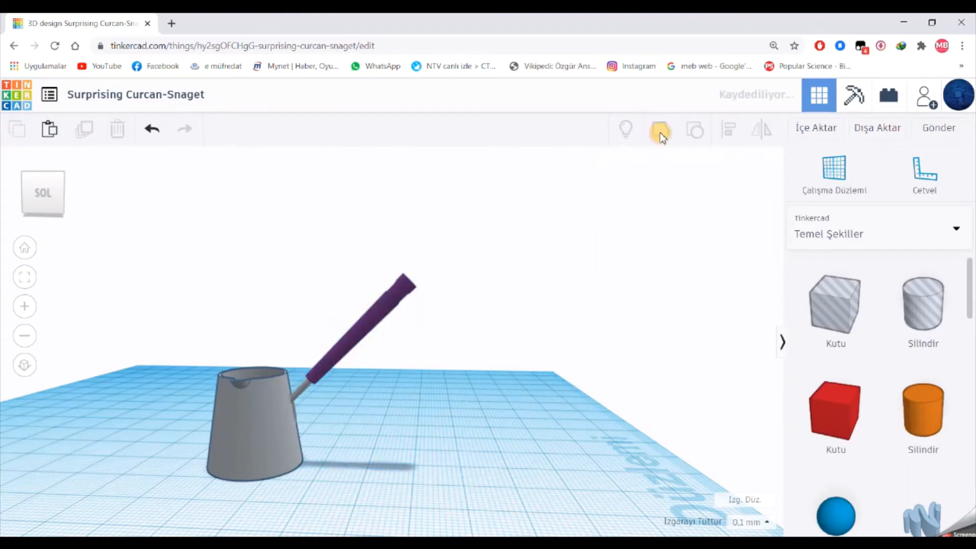
pyautogui.click(86, 131)
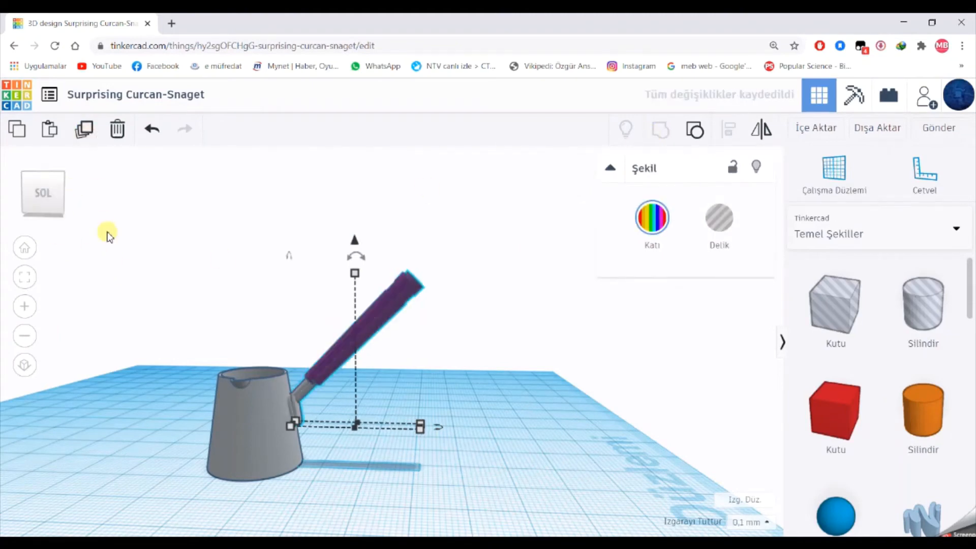
pyautogui.press('Right')
# Group the jug with its attached handle as one multicolor object.
pyautogui.moveTo(102, 242); pyautogui.dragTo(123, 358, button='right')
pyautogui.click(376, 363)
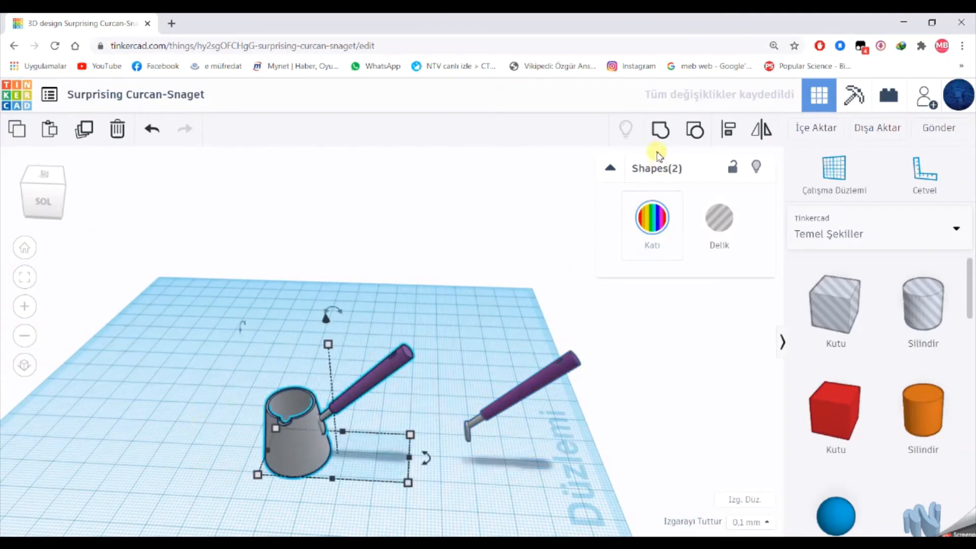
pyautogui.click(619, 240)
pyautogui.click(343, 431)
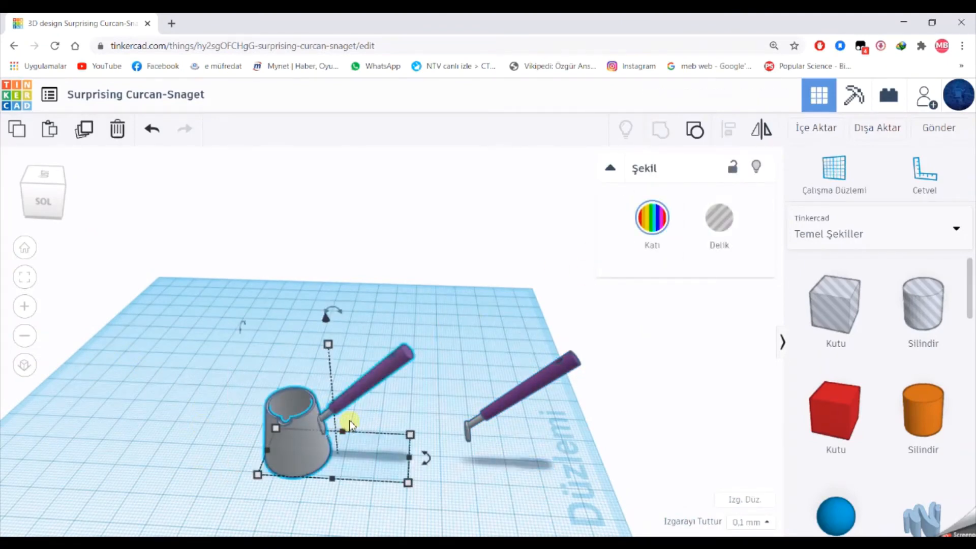
# Duplicate the complete pot and move the copy beside the original, on the side opposite the spare handle.
pyautogui.click(81, 130)
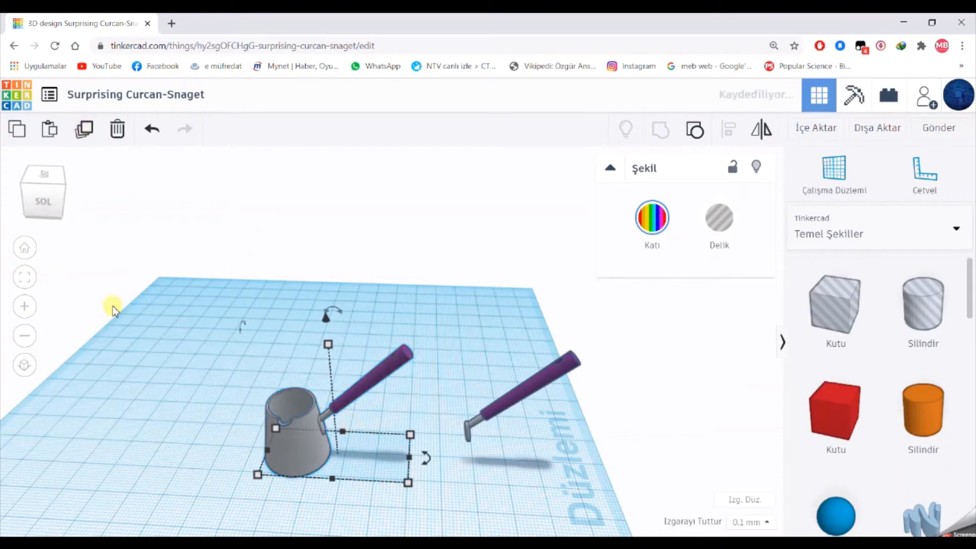
pyautogui.hotkey('shift', 'Left')
pyautogui.hotkey('shift', 'Left')
pyautogui.hotkey('shift', 'Left')
pyautogui.hotkey('shift', 'Left')
pyautogui.hotkey('shift', 'Left')
pyautogui.hotkey('shift', 'Left')
pyautogui.hotkey('shift', 'Left')
pyautogui.hotkey('shift', 'Left')
pyautogui.hotkey('shift', 'Left')
pyautogui.hotkey('shift', 'Left')
pyautogui.hotkey('shift', 'Left')
pyautogui.hotkey('shift', 'Left')
pyautogui.hotkey('shift', 'Left')
pyautogui.hotkey('shift', 'Left')
pyautogui.hotkey('shift', 'Left')
pyautogui.hotkey('shift', 'Left')
pyautogui.hotkey('shift', 'Left')
pyautogui.hotkey('shift', 'Left')
pyautogui.hotkey('shift', 'Left')
pyautogui.hotkey('shift', 'Left')
pyautogui.hotkey('shift', 'Left')
pyautogui.hotkey('shift', 'Left')
pyautogui.hotkey('shift', 'Left')
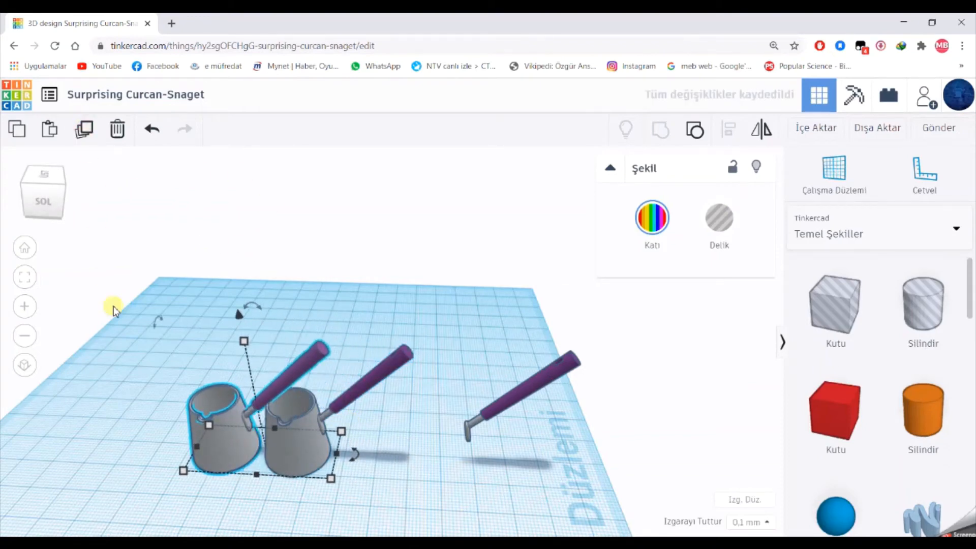
# Ungroup the duplicated pot into its jug body and handle.
pyautogui.click(694, 131)
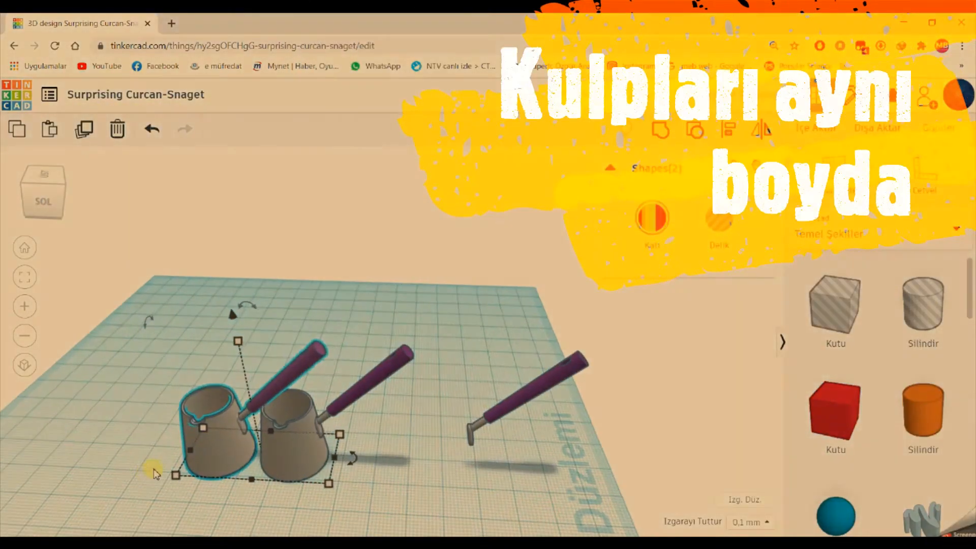
pyautogui.moveTo(154, 470); pyautogui.dragTo(170, 458, button='right')
pyautogui.scroll(3, 170, 459)
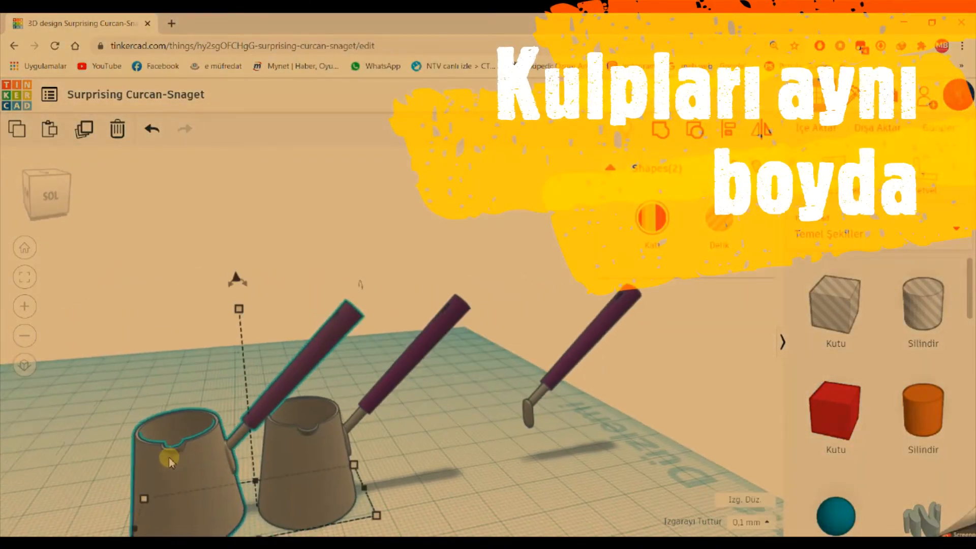
pyautogui.scroll(-2, 204, 447)
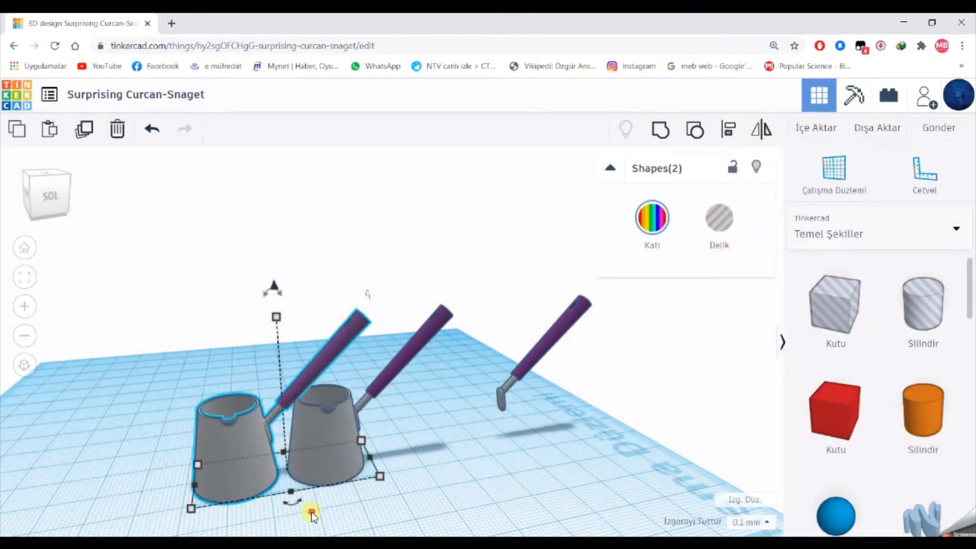
# Enlarge the duplicated jug body to about 23.1 mm tall, then shift and raise its handle to meet the jug wall.
pyautogui.click(239, 465)
pyautogui.moveTo(229, 409); pyautogui.dragTo(233, 396)
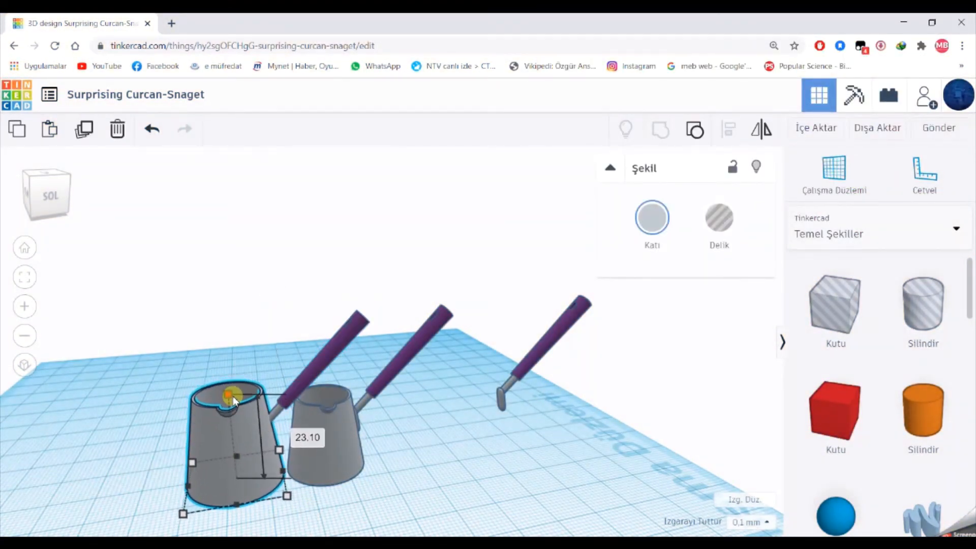
pyautogui.click(324, 363)
pyautogui.moveTo(349, 480); pyautogui.dragTo(326, 494, button='right')
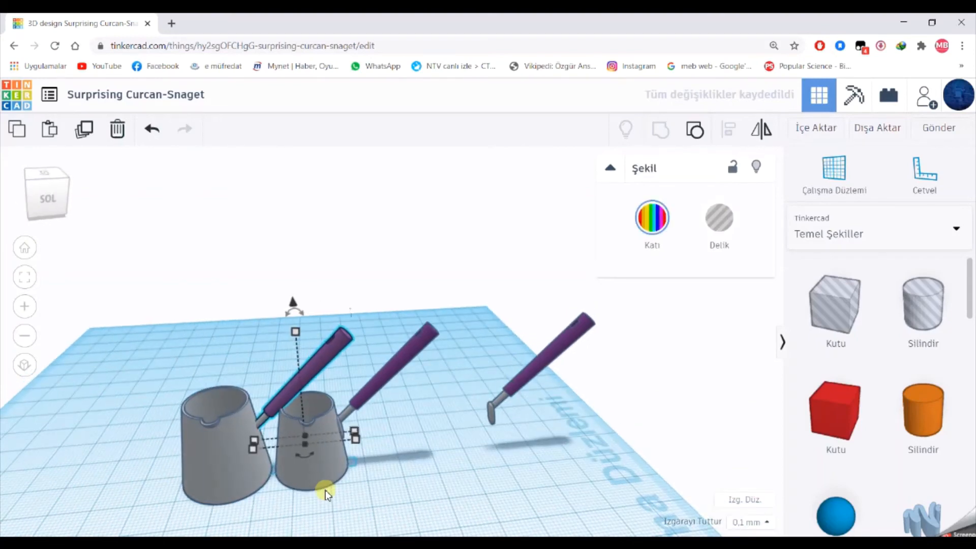
pyautogui.press('Right')
pyautogui.press('Right')
pyautogui.press('Left')
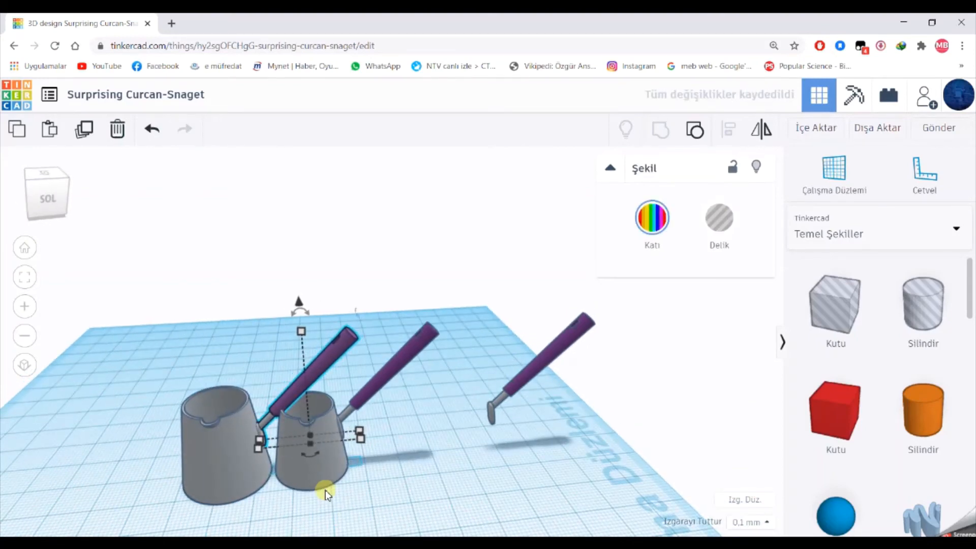
pyautogui.moveTo(294, 499)
pyautogui.mouseDown(button='right')
pyautogui.moveTo(490, 490)
pyautogui.moveTo(462, 523)
pyautogui.moveTo(297, 503)
pyautogui.mouseUp(button='right')
pyautogui.moveTo(304, 293); pyautogui.dragTo(305, 279)
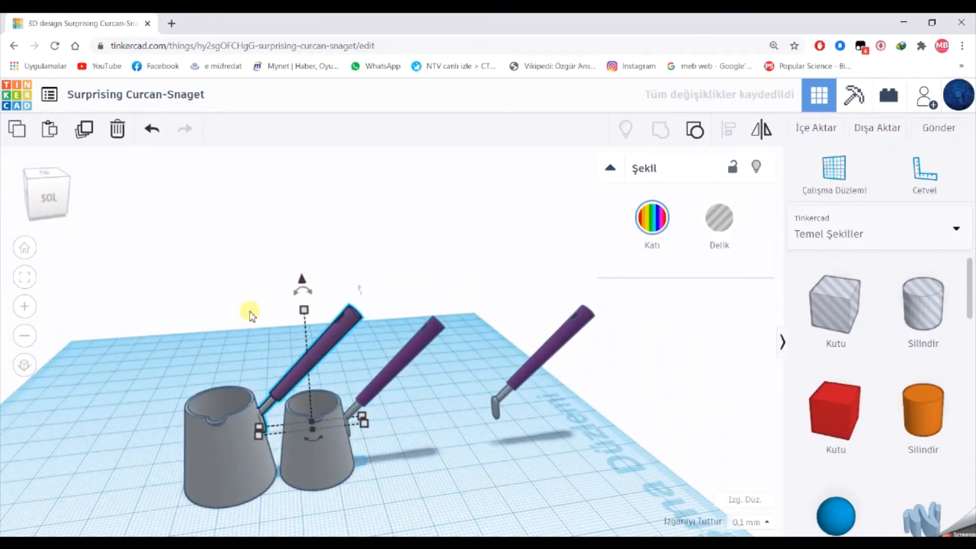
pyautogui.moveTo(264, 428); pyautogui.dragTo(269, 432)
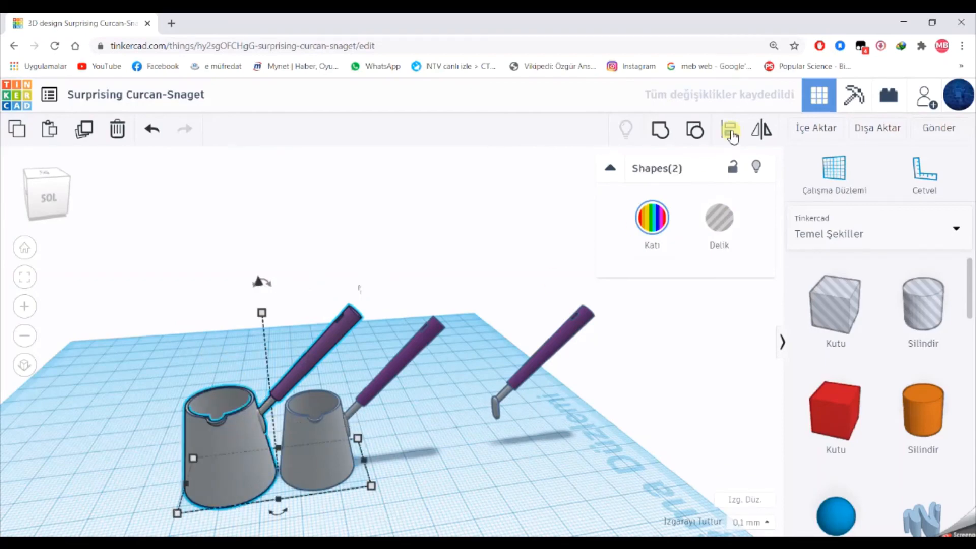
pyautogui.click(730, 131)
pyautogui.click(114, 480)
# Duplicate the enlarged jug together with its handle and move the copy beside it, on the side opposite the original pot.
pyautogui.moveTo(113, 481); pyautogui.dragTo(163, 436, button='right')
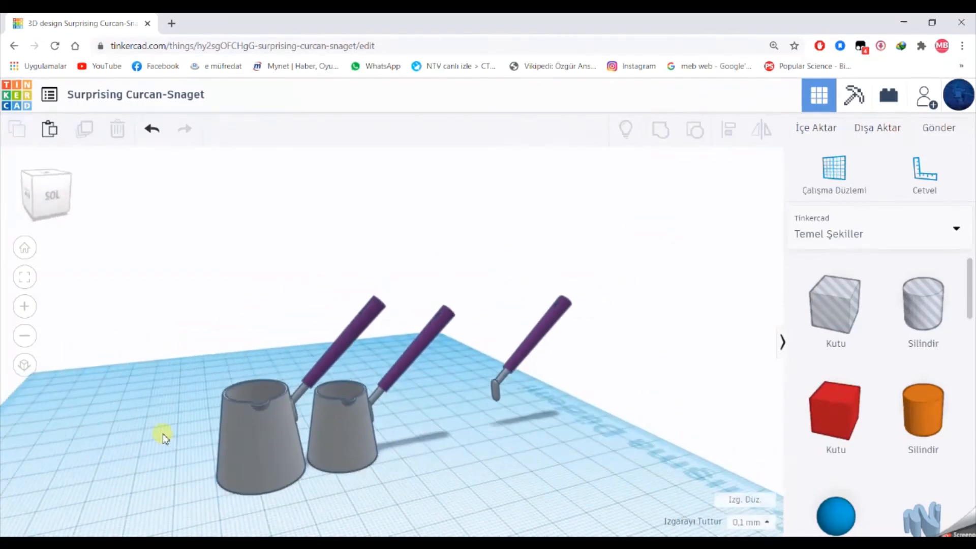
pyautogui.click(255, 447)
pyautogui.keyDown('shift'); pyautogui.click(330, 357); pyautogui.keyUp('shift')
pyautogui.click(86, 129)
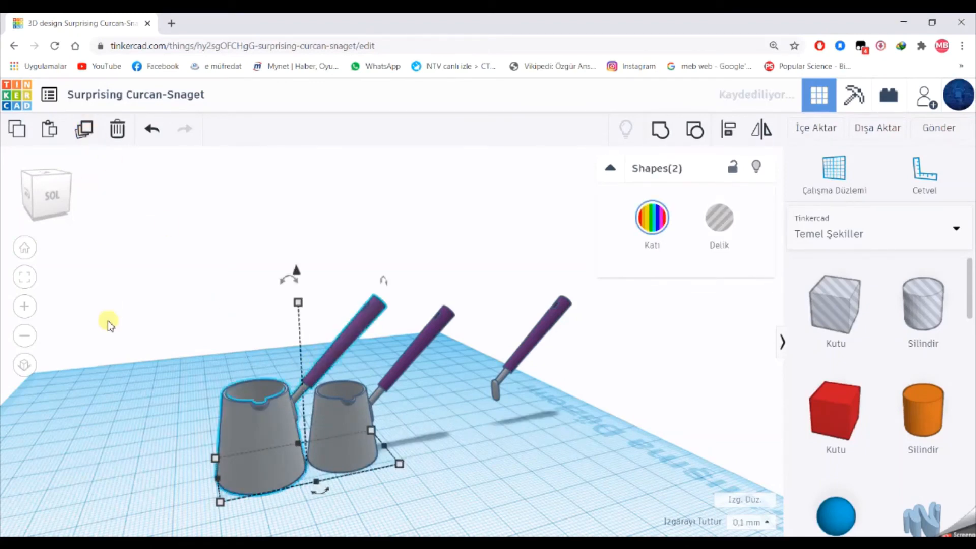
pyautogui.hotkey('shift', 'Left')
pyautogui.hotkey('shift', 'Left')
pyautogui.hotkey('shift', 'Left')
pyautogui.hotkey('shift', 'Left')
pyautogui.hotkey('shift', 'Left')
pyautogui.hotkey('shift', 'Left')
pyautogui.hotkey('shift', 'Left')
pyautogui.hotkey('shift', 'Left')
pyautogui.hotkey('shift', 'Left')
pyautogui.hotkey('shift', 'Left')
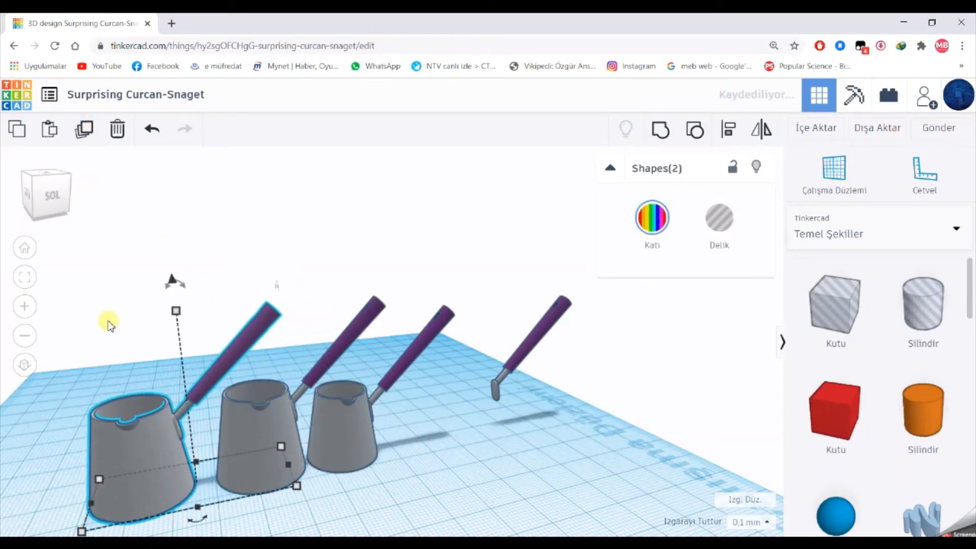
# Enlarge the third jug body beyond the second one and raise its handle by about 2.1 mm against the wall.
pyautogui.click(91, 442)
pyautogui.click(118, 451)
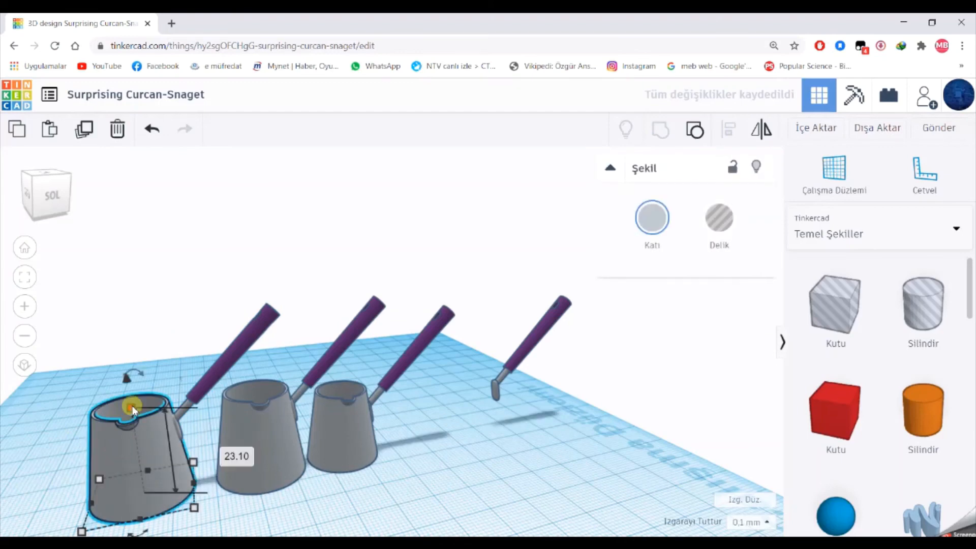
pyautogui.moveTo(132, 401); pyautogui.dragTo(134, 398)
pyautogui.click(218, 394)
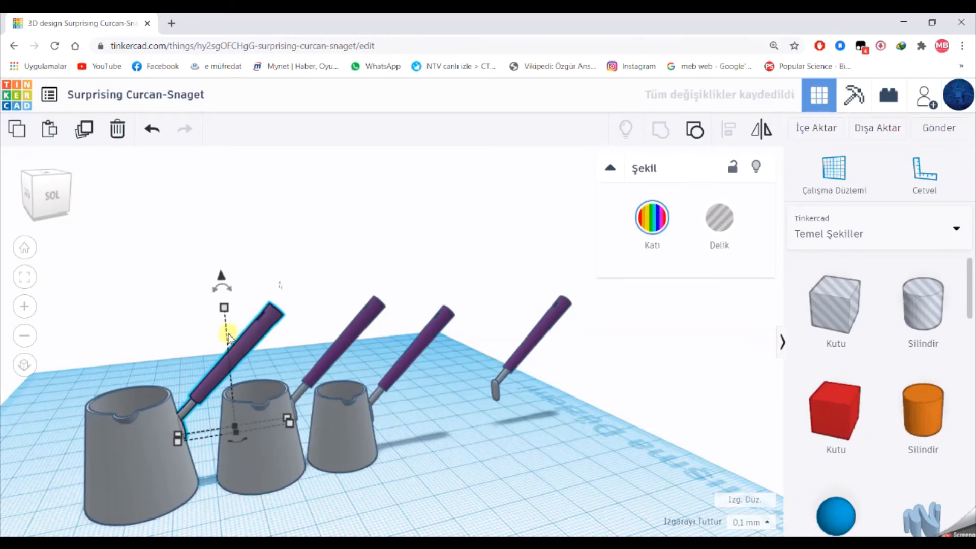
pyautogui.moveTo(223, 275); pyautogui.dragTo(182, 301)
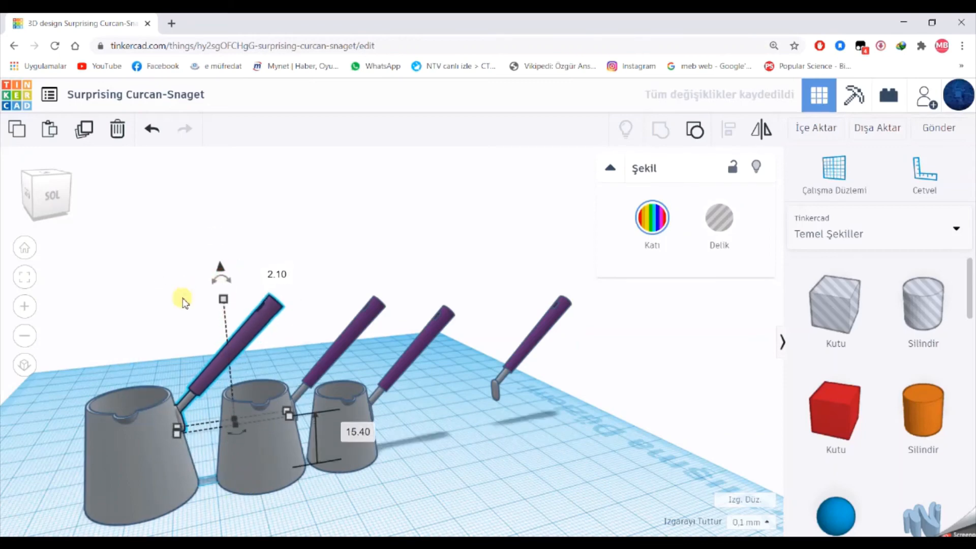
pyautogui.moveTo(170, 355); pyautogui.dragTo(117, 457, button='right')
pyautogui.click(203, 502)
pyautogui.moveTo(99, 518); pyautogui.dragTo(163, 501, button='right')
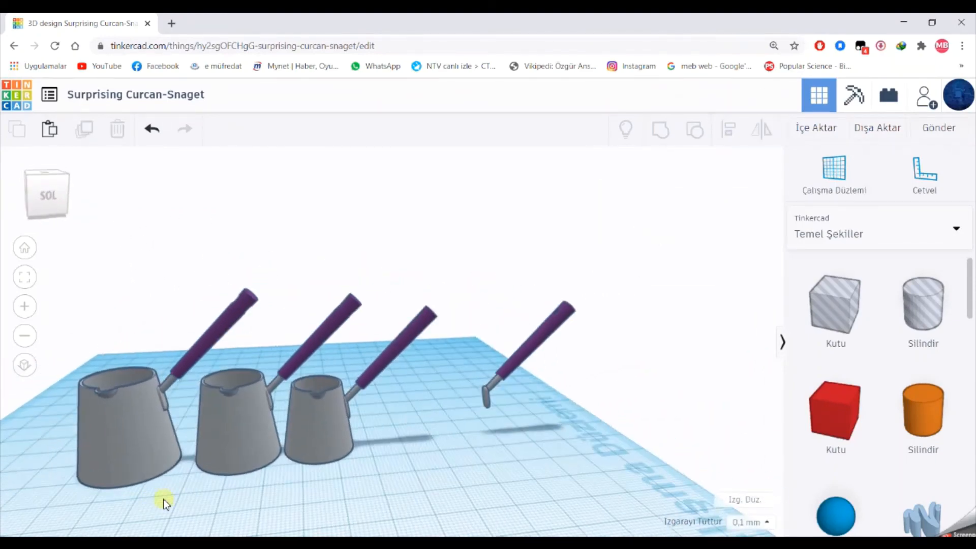
# Group the largest jug with its handle, and group the middle jug with its handle.
pyautogui.moveTo(134, 488); pyautogui.dragTo(188, 401)
pyautogui.moveTo(174, 366); pyautogui.dragTo(176, 373)
pyautogui.click(660, 131)
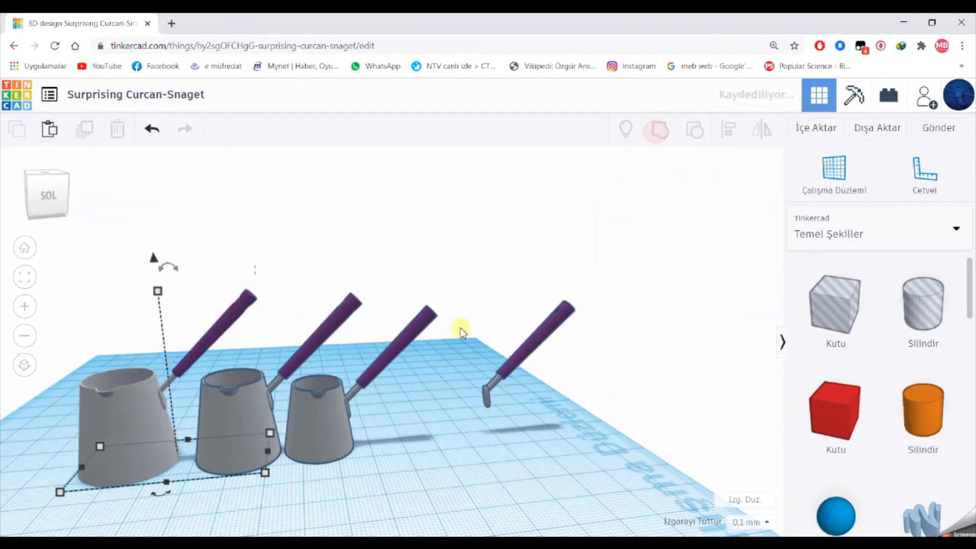
pyautogui.moveTo(225, 491); pyautogui.dragTo(273, 380)
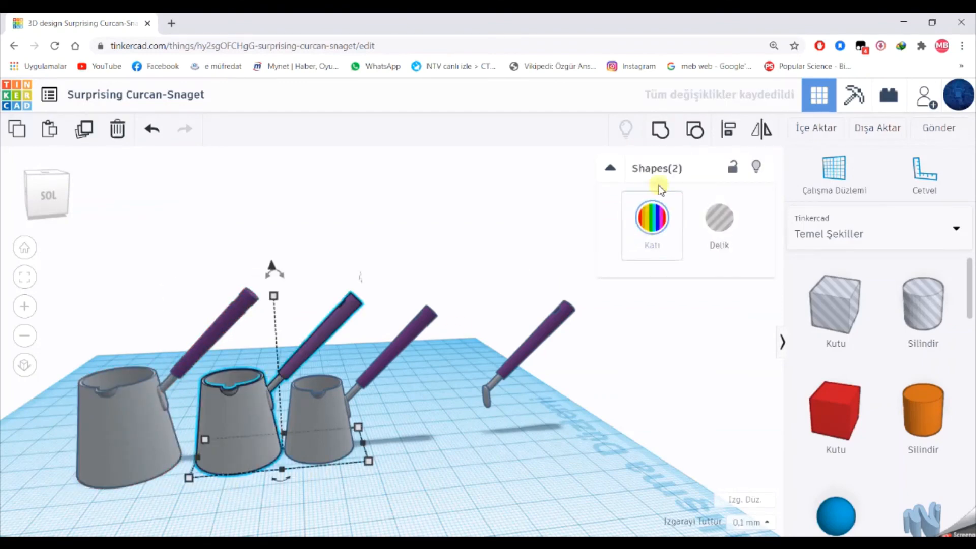
pyautogui.click(661, 131)
# Delete the spare handle standing apart from the three pots.
pyautogui.click(348, 497)
pyautogui.click(333, 410)
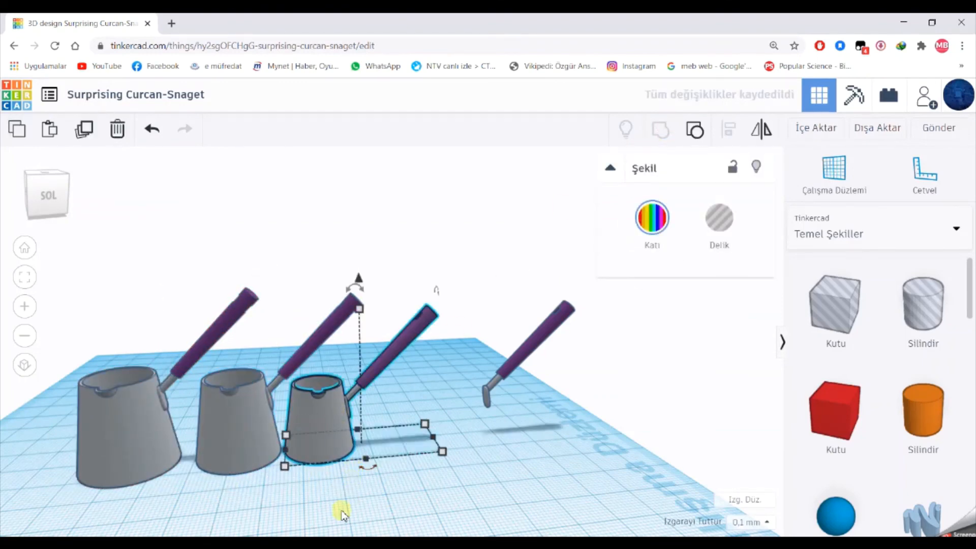
pyautogui.click(523, 362)
pyautogui.click(117, 128)
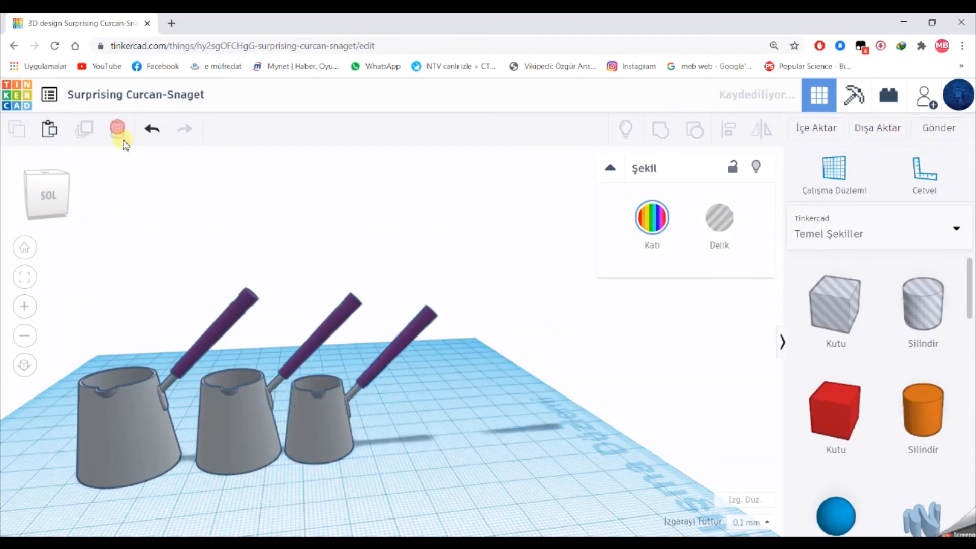
# Rotate the largest pot about its vertical axis so its handle points toward the far edge of the workplane.
pyautogui.scroll(-2, 239, 422)
pyautogui.click(210, 411)
pyautogui.moveTo(218, 474); pyautogui.dragTo(220, 480, button='right')
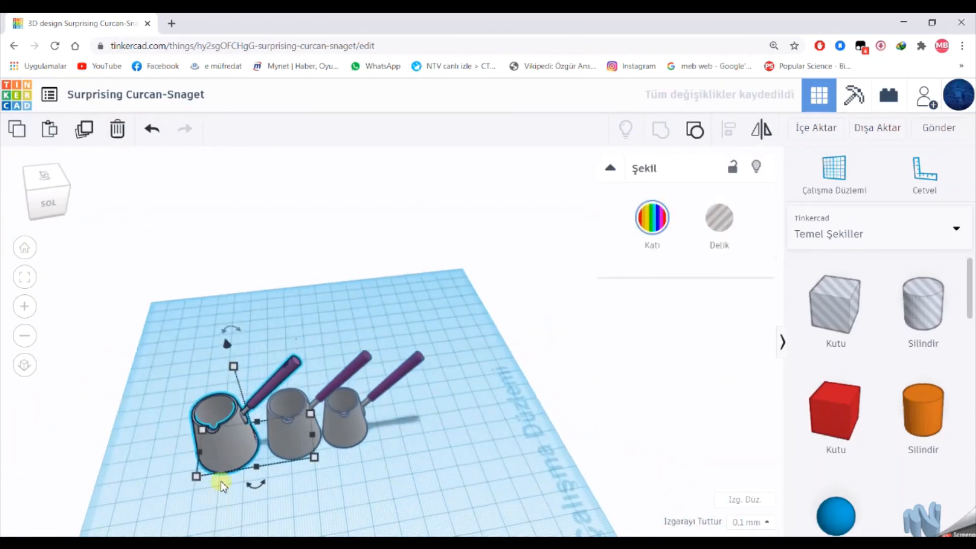
pyautogui.moveTo(255, 483); pyautogui.dragTo(280, 462)
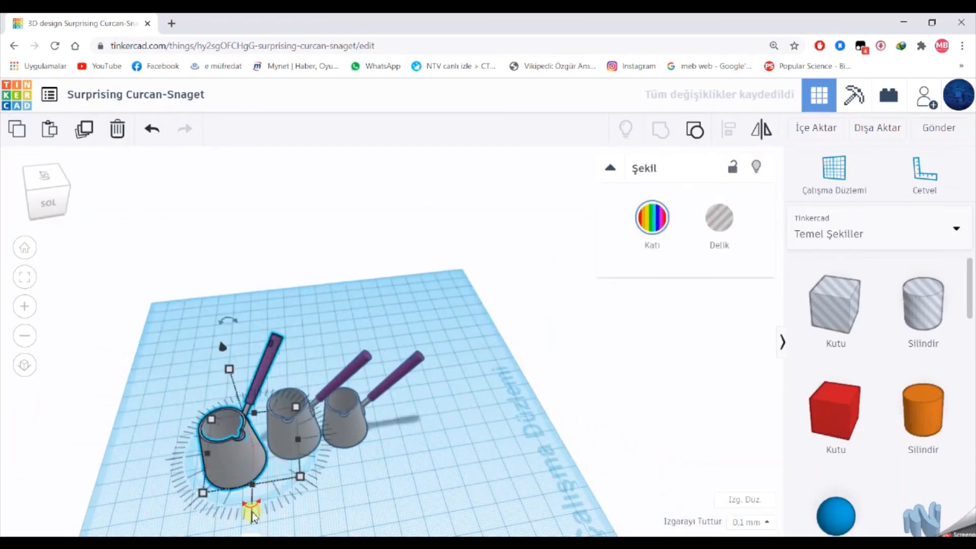
pyautogui.moveTo(252, 506); pyautogui.dragTo(304, 481)
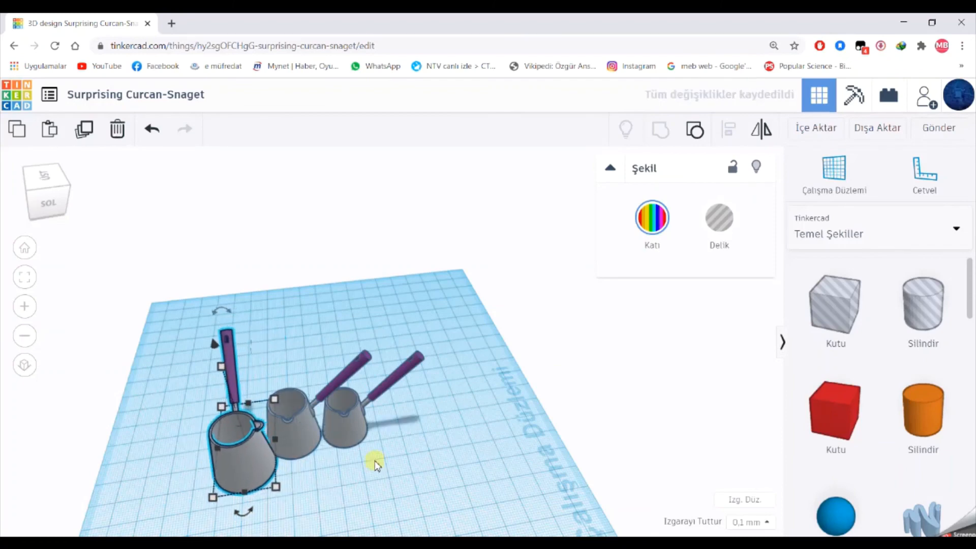
# Rotate the middle pot to match the largest pot's orientation and move it back so it stands behind the other two.
pyautogui.click(319, 432)
pyautogui.moveTo(315, 475); pyautogui.dragTo(374, 430)
pyautogui.press('Up')
pyautogui.press('Up')
pyautogui.press('Up')
pyautogui.press('Up')
pyautogui.press('Up')
pyautogui.press('Up')
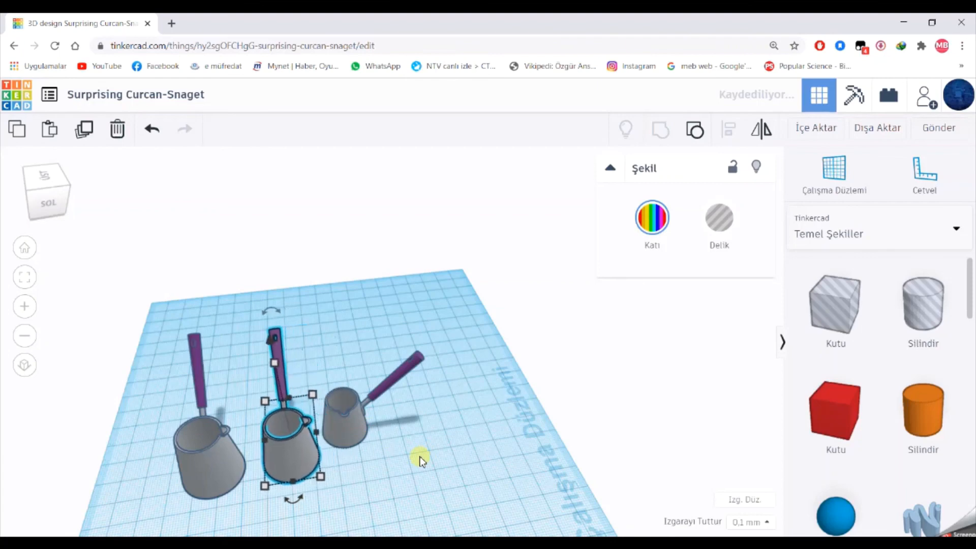
pyautogui.press('Left')
pyautogui.press('Left')
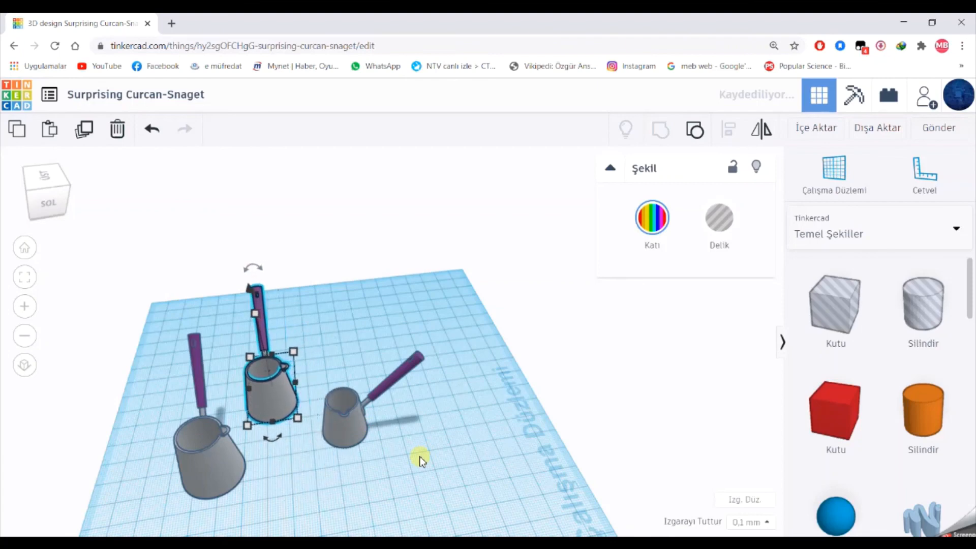
# Rotate the smallest pot by 45° about its vertical axis.
pyautogui.click(364, 437)
pyautogui.moveTo(376, 454); pyautogui.dragTo(406, 448)
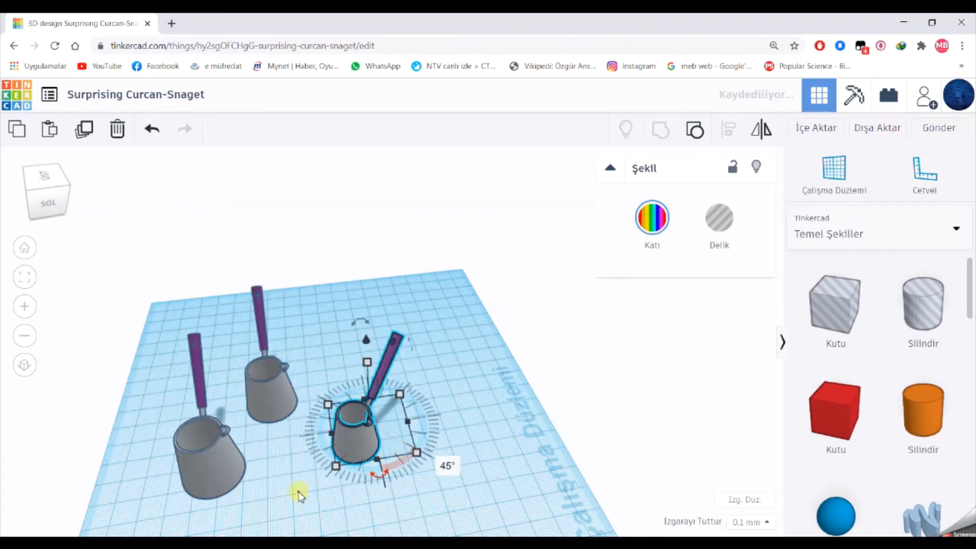
pyautogui.click(299, 491)
pyautogui.scroll(-3, 303, 438)
pyautogui.scroll(5, 305, 445)
pyautogui.moveTo(306, 446); pyautogui.dragTo(249, 459, button='right')
pyautogui.moveTo(254, 446); pyautogui.dragTo(451, 450, button='middle')
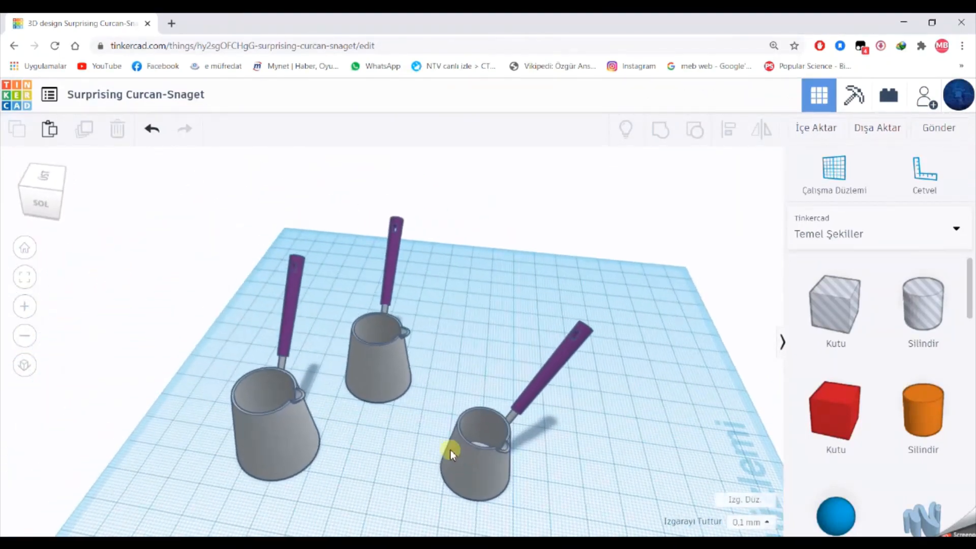
pyautogui.scroll(3, 450, 450)
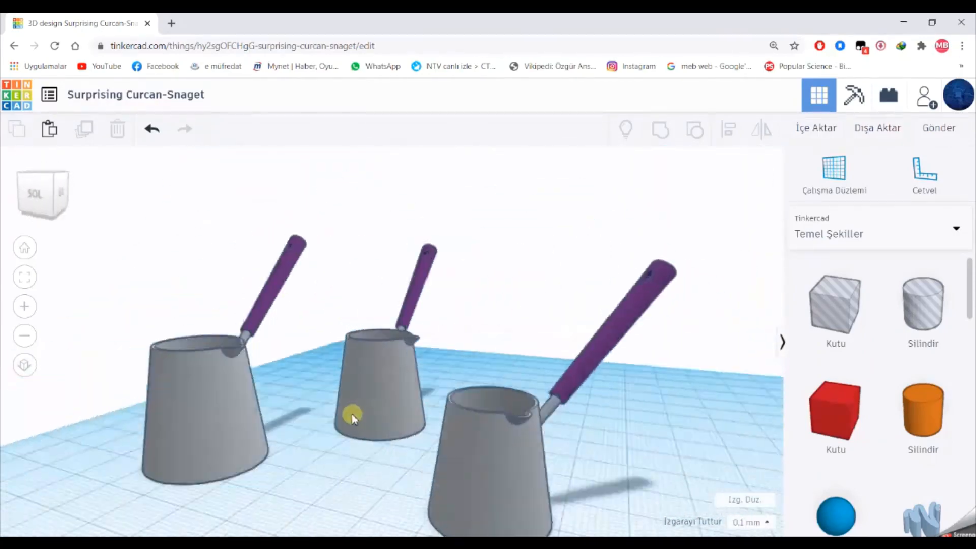